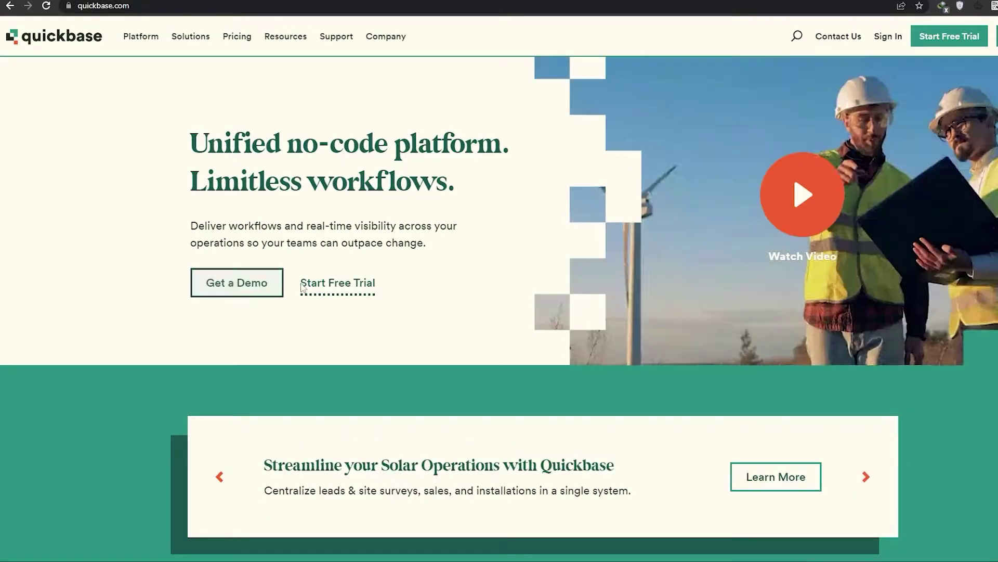
Start a free trial registration, enter the business email address and account password, and continue to the second registration step.
left_click(355, 283)
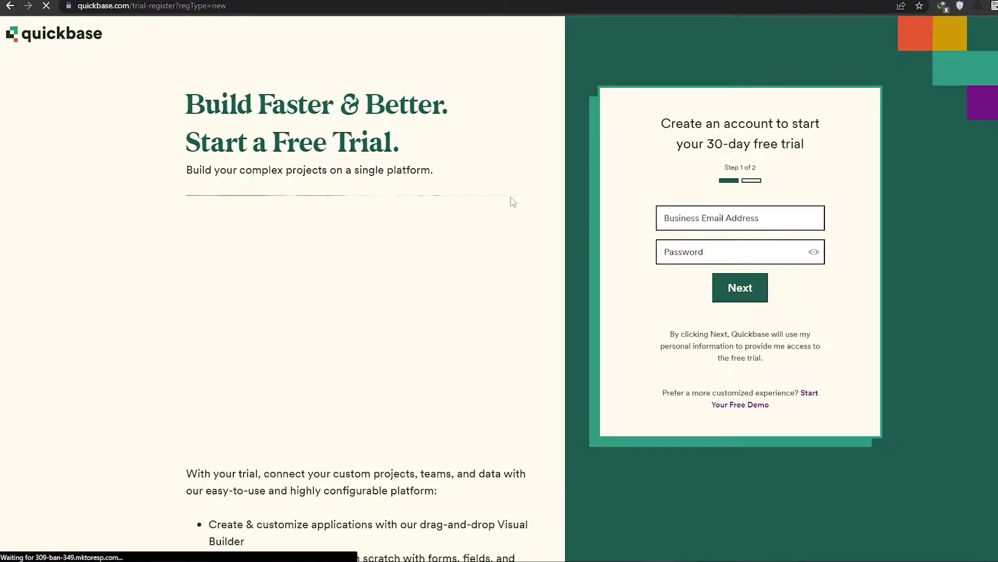
left_click(708, 221)
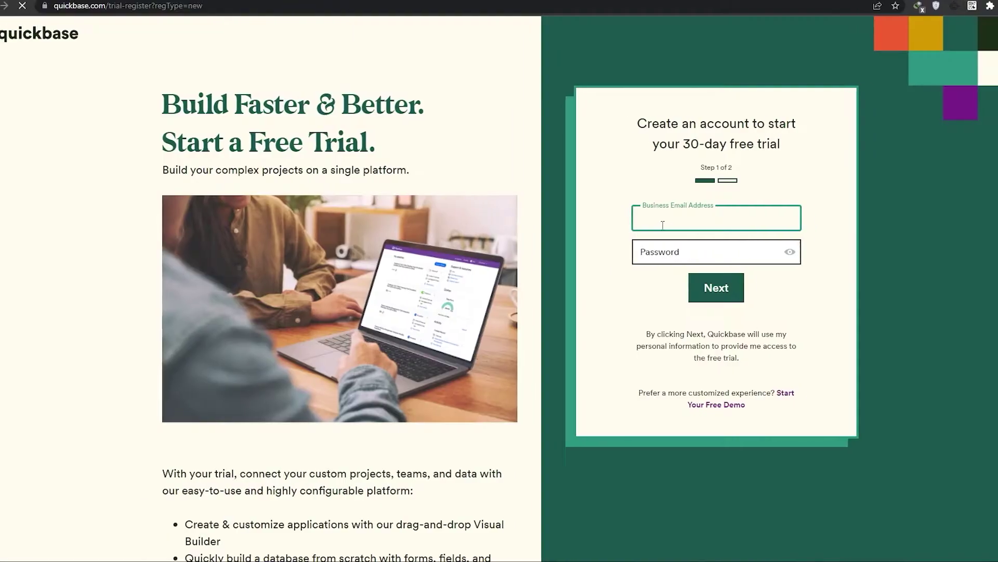
right_click(684, 218)
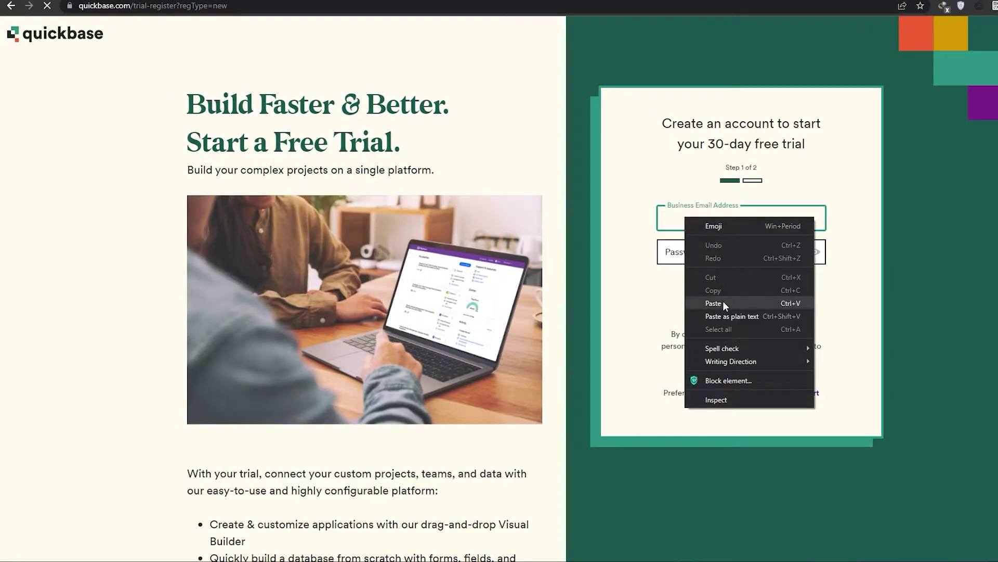
left_click(714, 304)
left_click(728, 255)
left_click(726, 277)
left_click(733, 294)
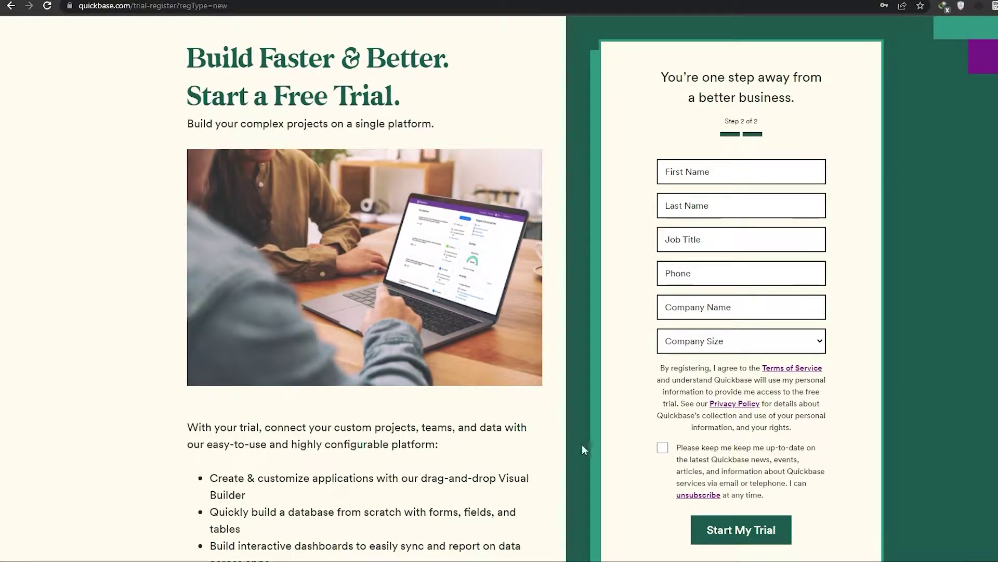
Submit the remaining registration details and skip directly to the trial.
scroll(789, 390, "down", 1)
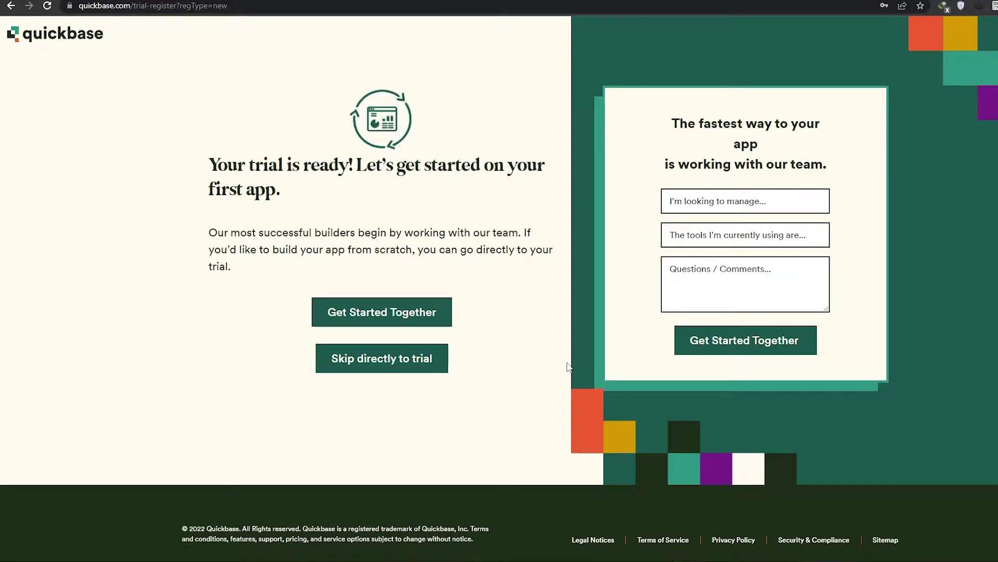
left_click(388, 365)
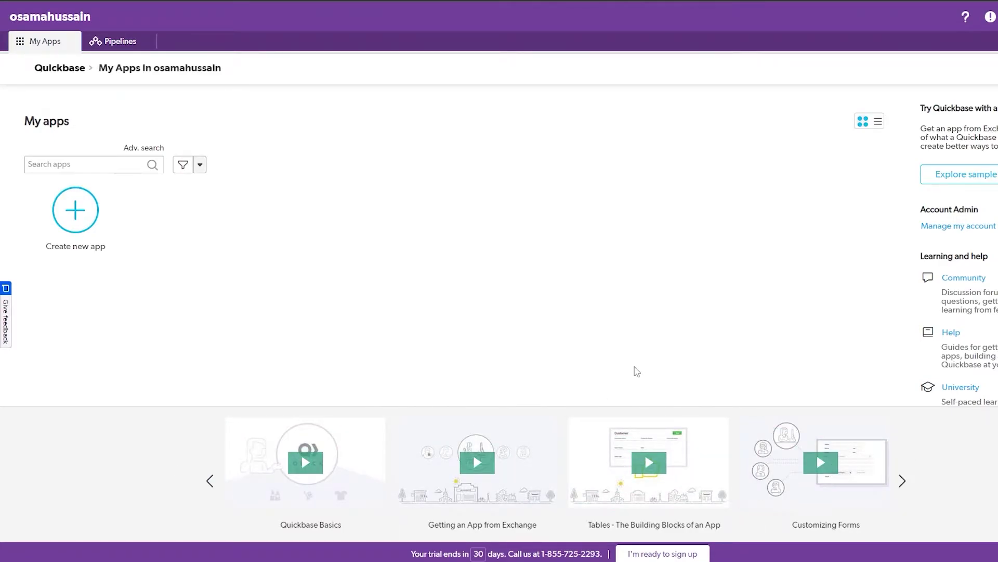
Browse the introductory video carousel on the My Apps page and take a look at Pipelines.
left_click(906, 480)
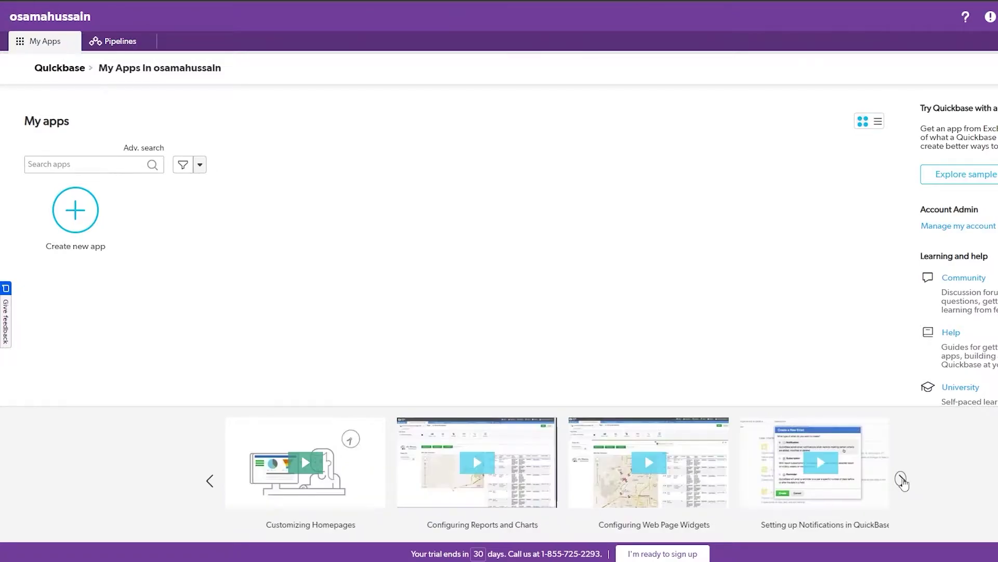
left_click(905, 480)
left_click(904, 482)
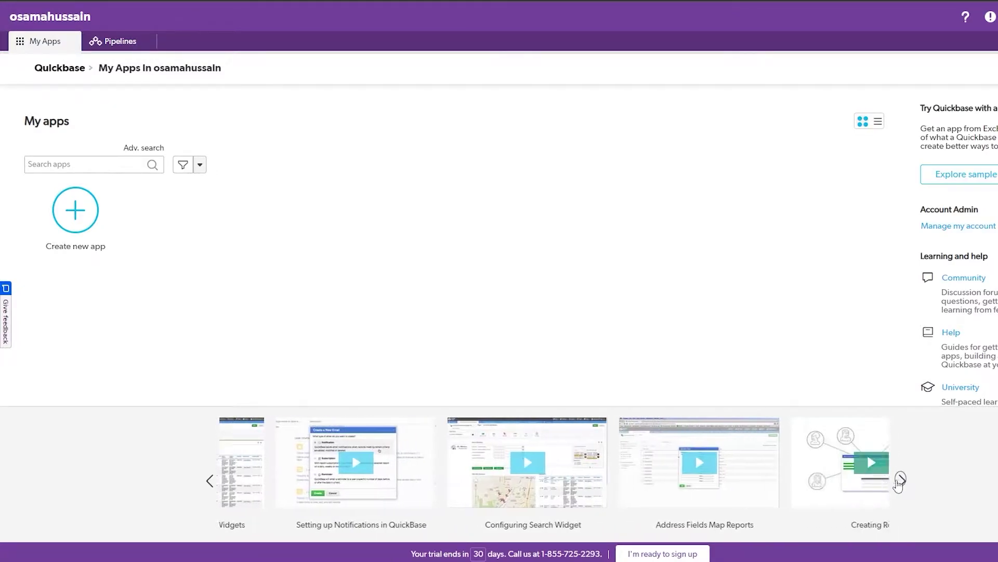
left_click(209, 479)
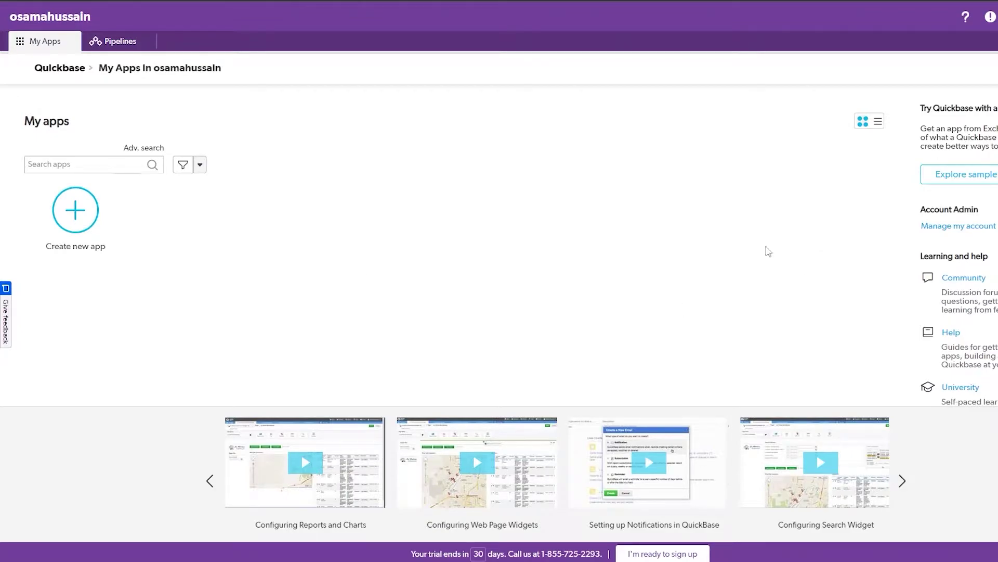
left_click(118, 42)
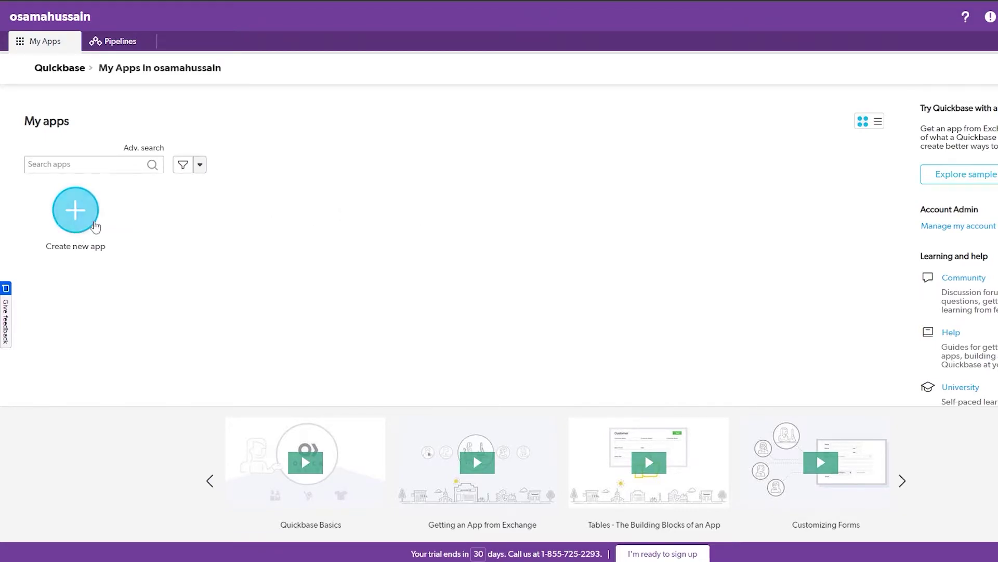
Create a new app from the "Managing projects" template and dismiss the Visual Builder introduction.
left_click(90, 221)
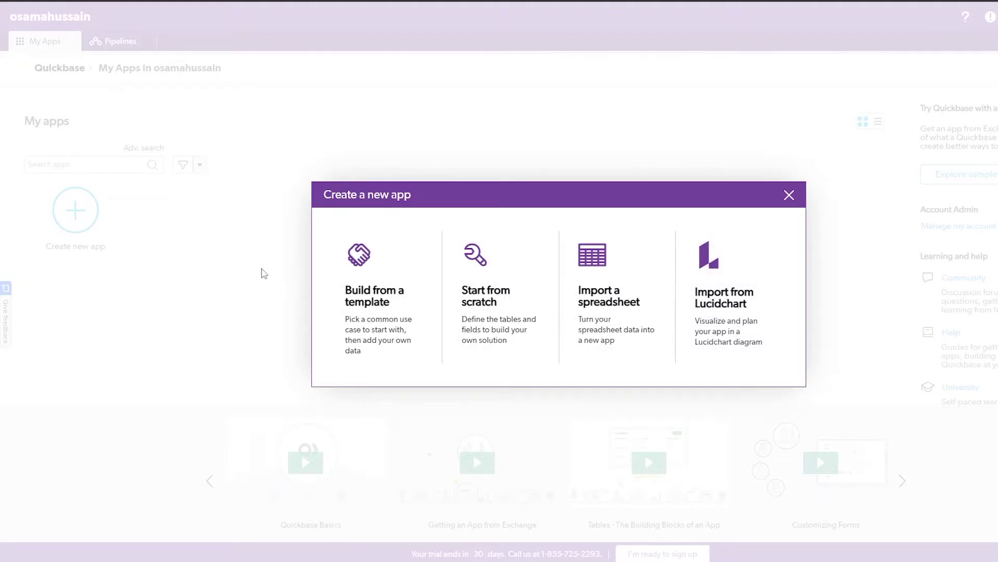
left_click(409, 290)
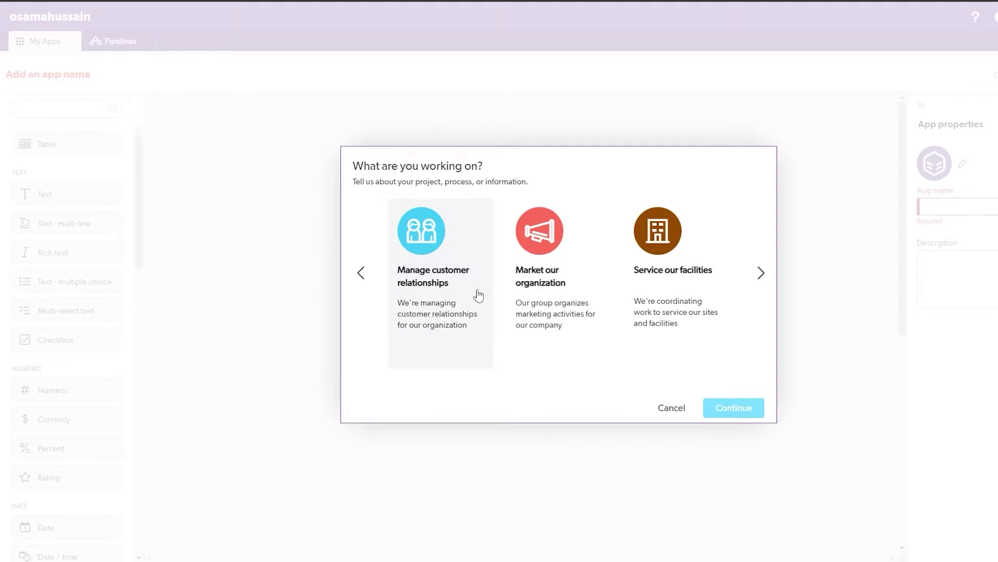
left_click(761, 272)
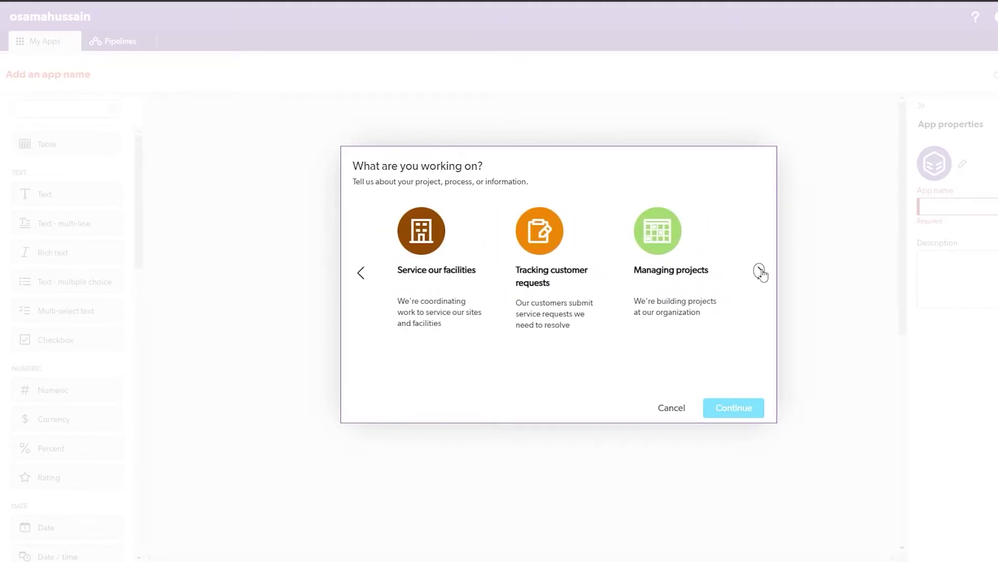
left_click(669, 257)
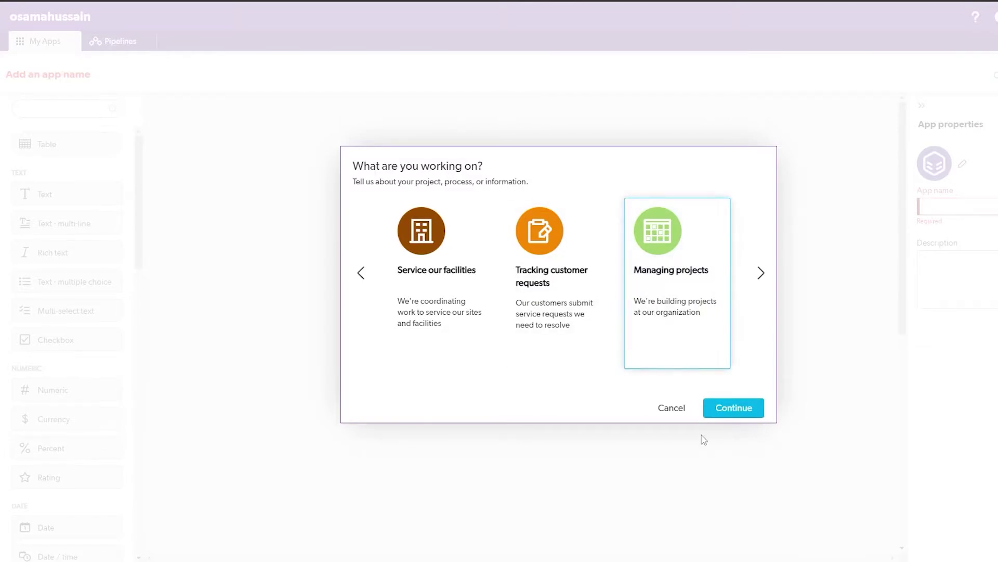
left_click(725, 410)
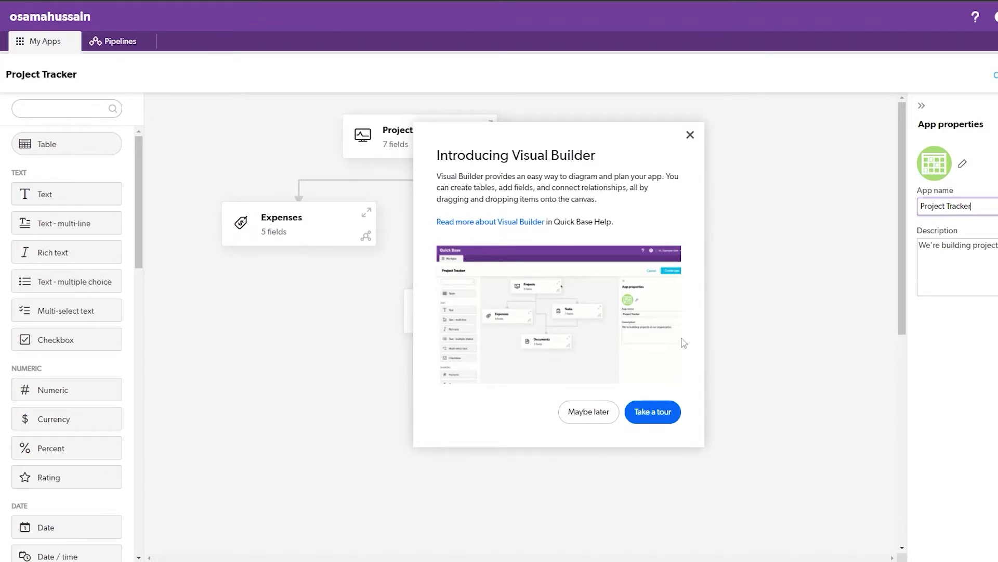
left_click(690, 135)
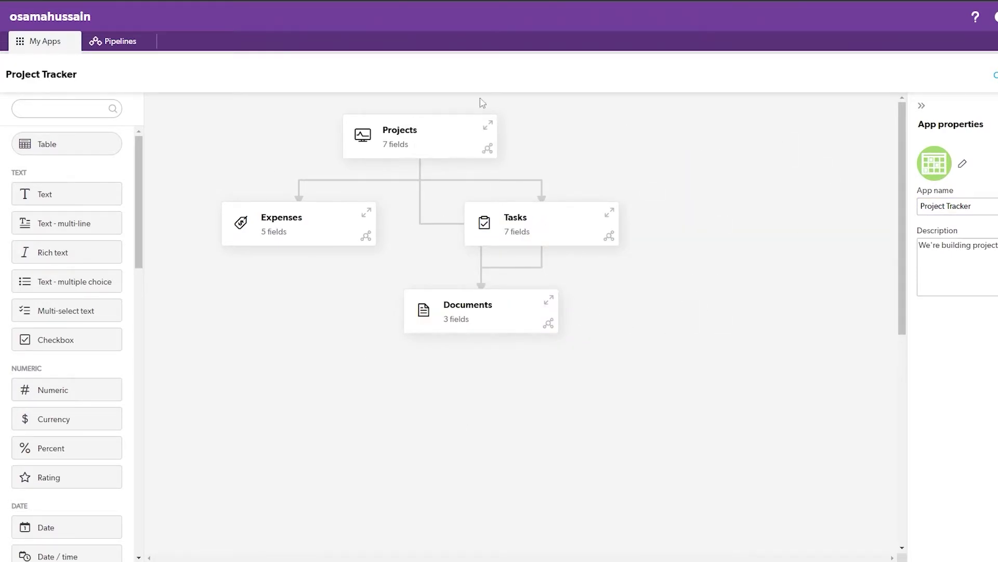
Rearrange the diagram with Projects centred above Documents, and Expenses and Tasks roughly level on either side.
left_click_drag(405, 146, 448, 138)
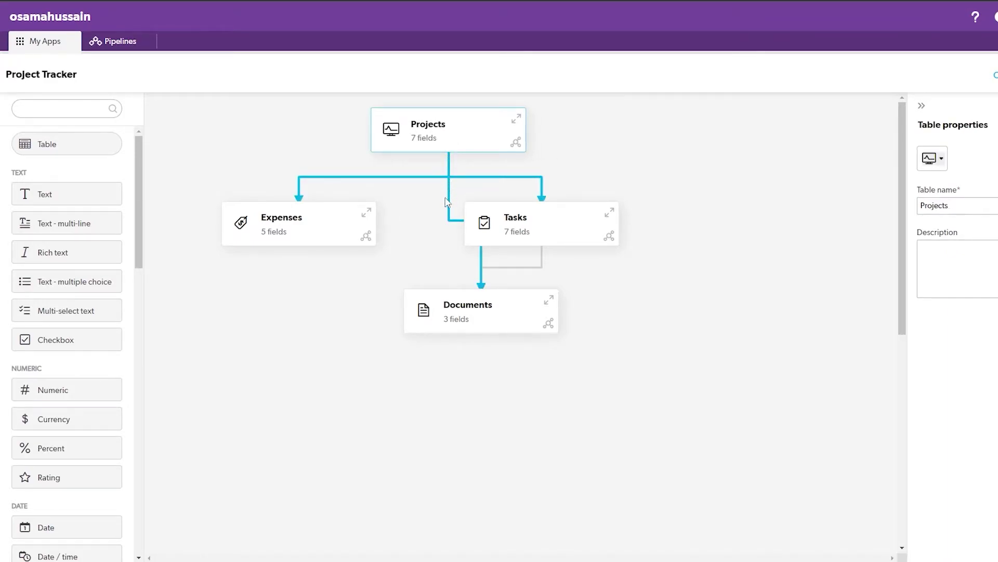
left_click_drag(552, 230, 568, 222)
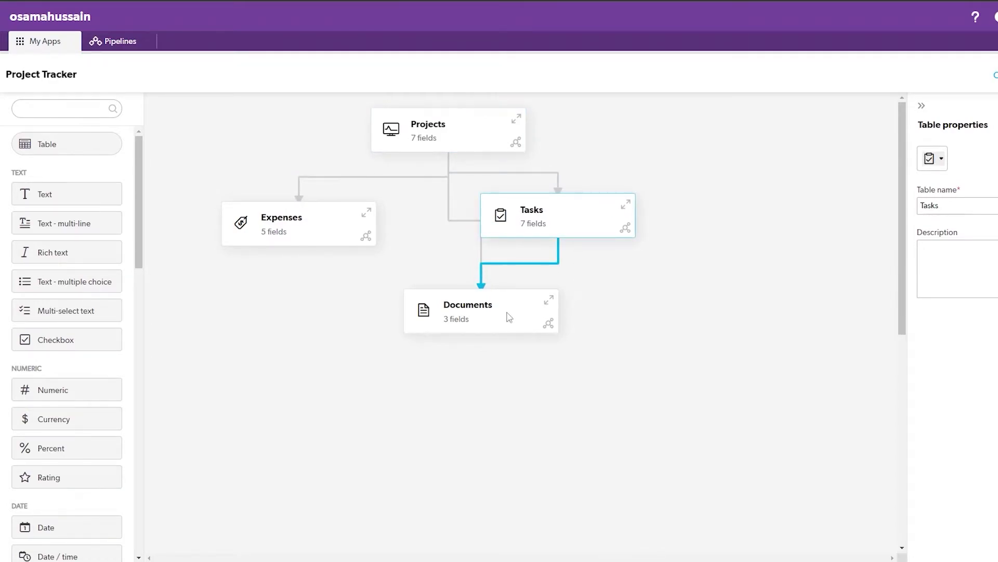
left_click_drag(508, 316, 468, 339)
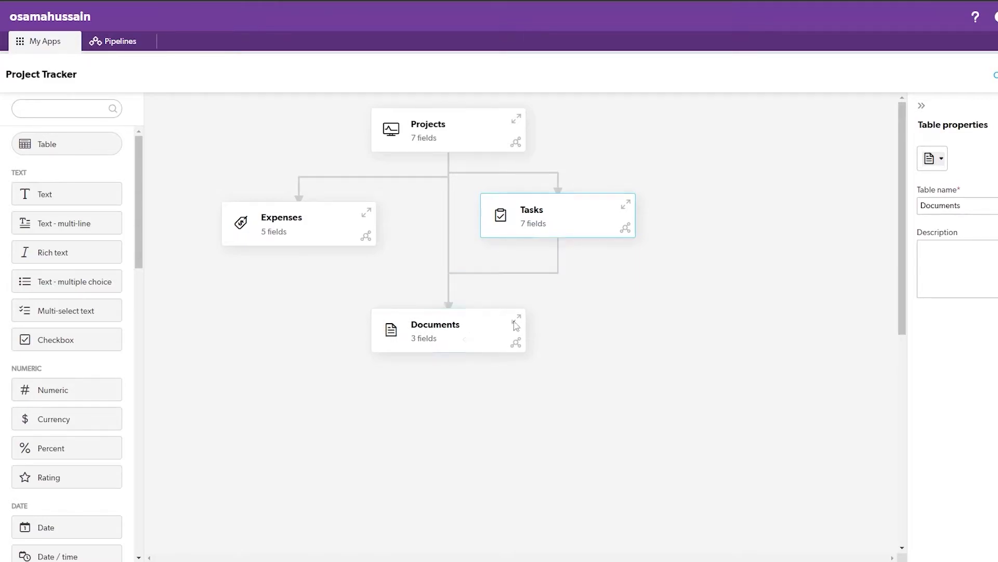
left_click_drag(575, 209, 575, 216)
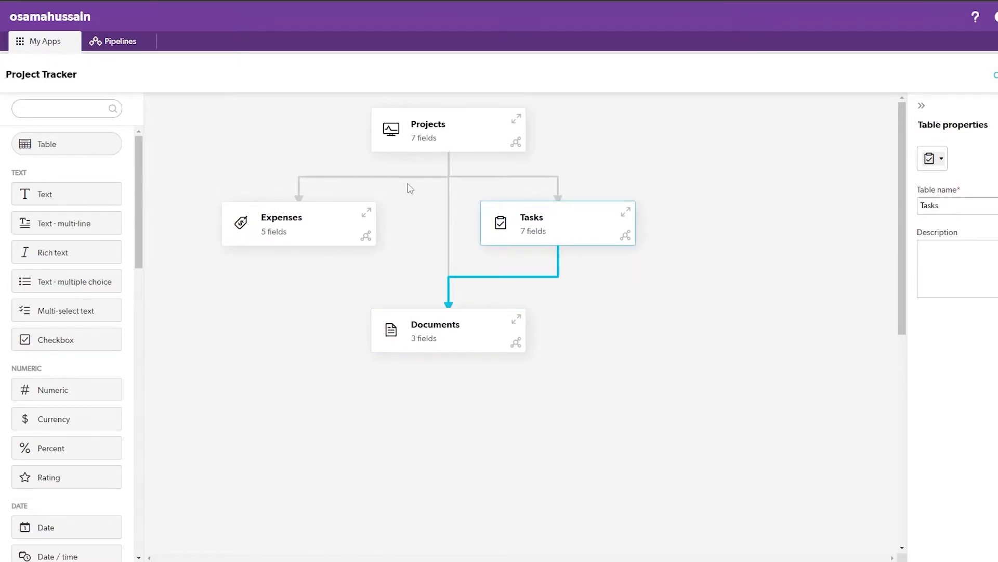
left_click_drag(303, 237, 303, 235)
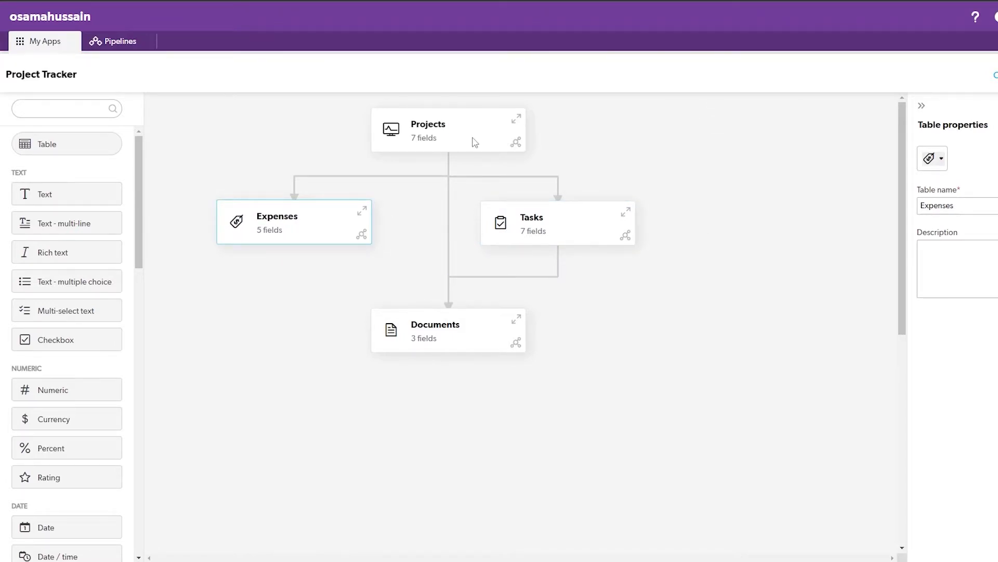
Expand the Projects table, review its fields and the type options for the Project Manager field, and collapse the table.
left_click(456, 129)
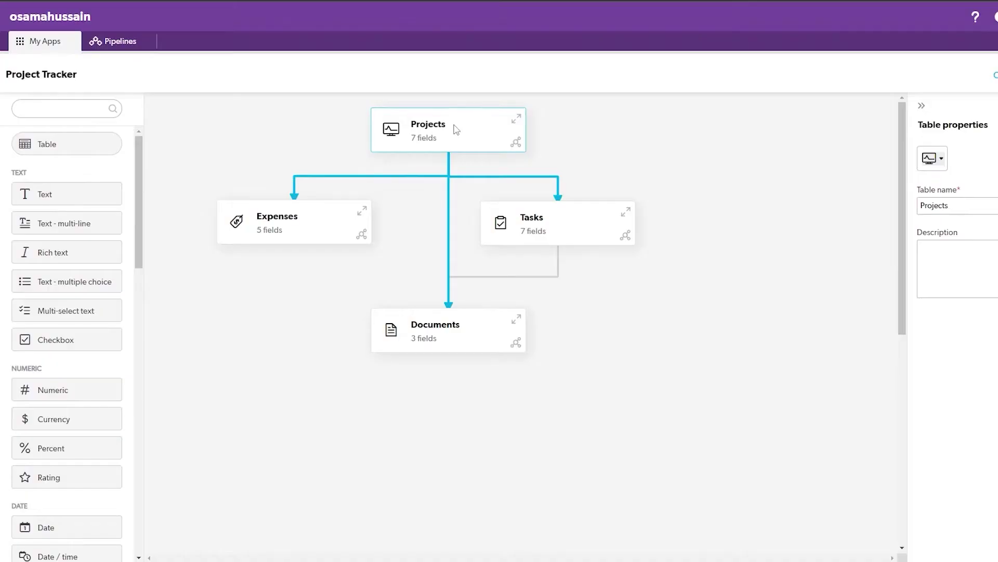
left_click(515, 119)
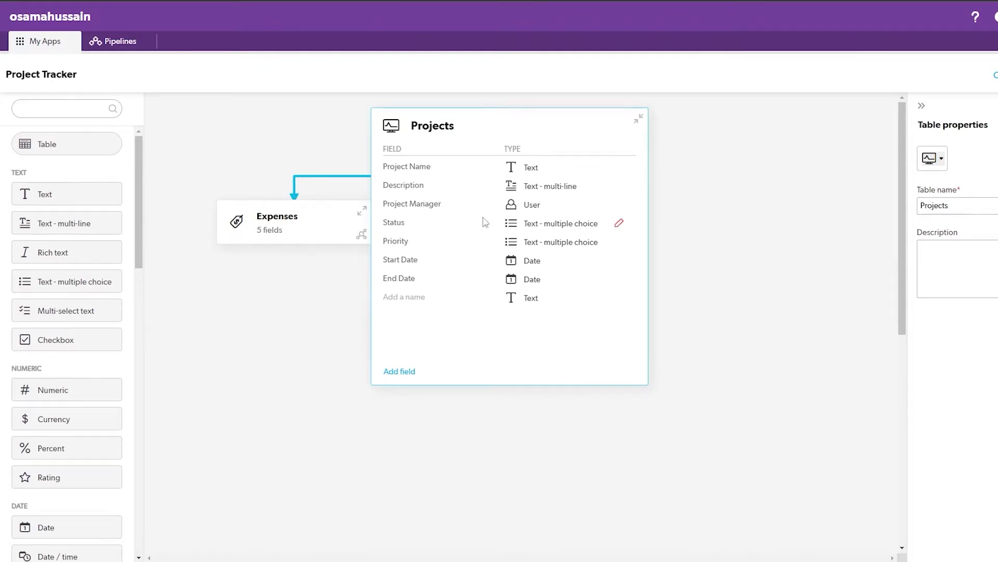
left_click(602, 211)
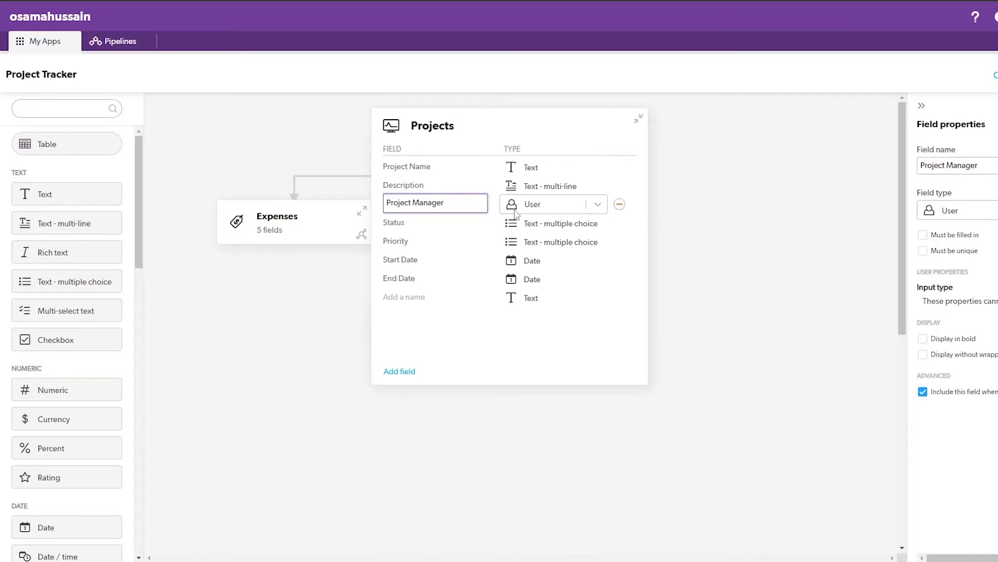
left_click(936, 213)
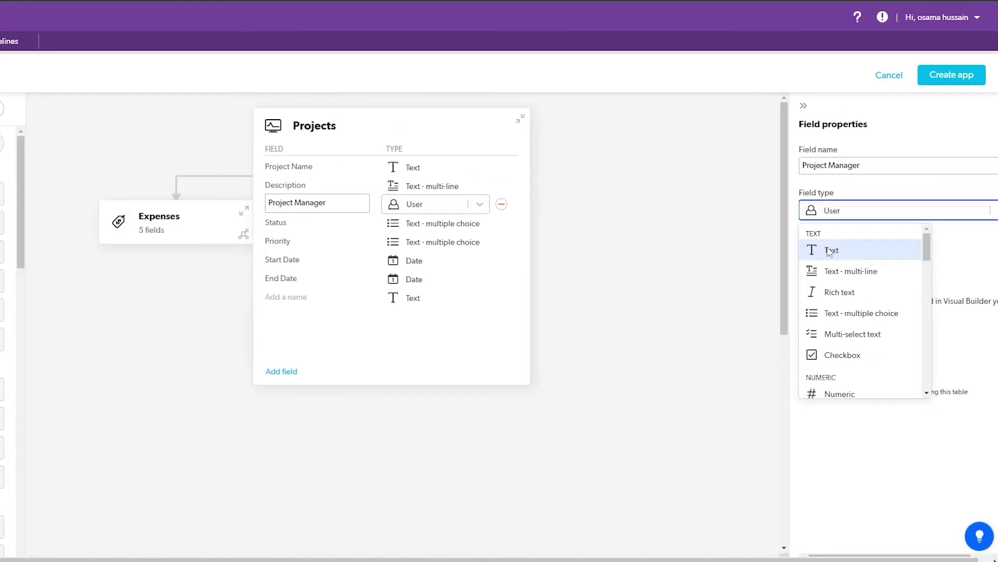
left_click(825, 207)
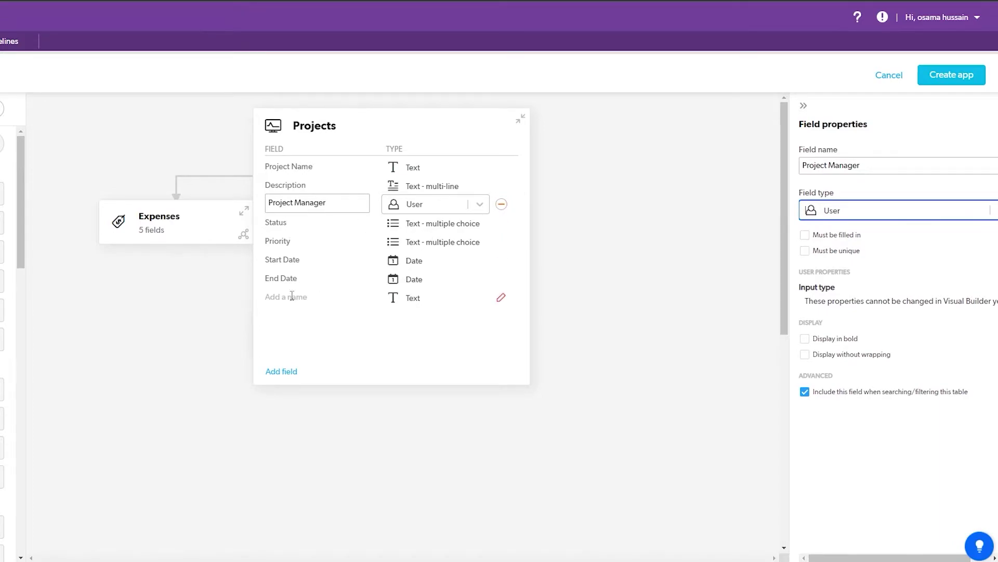
left_click(174, 310)
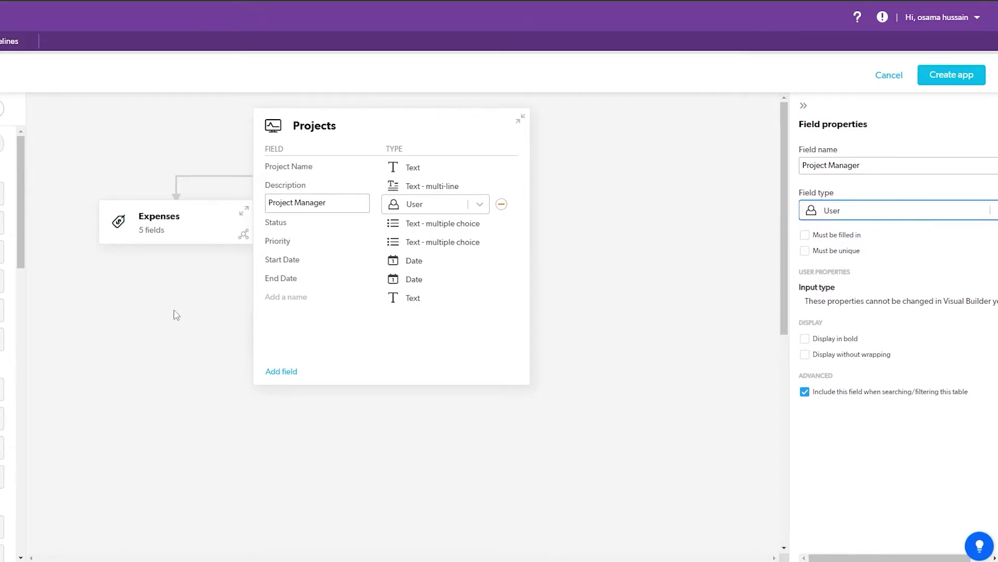
left_click(518, 121)
Review the field lists of the Expenses and Tasks tables, collapsing each table after viewing.
left_click(244, 210)
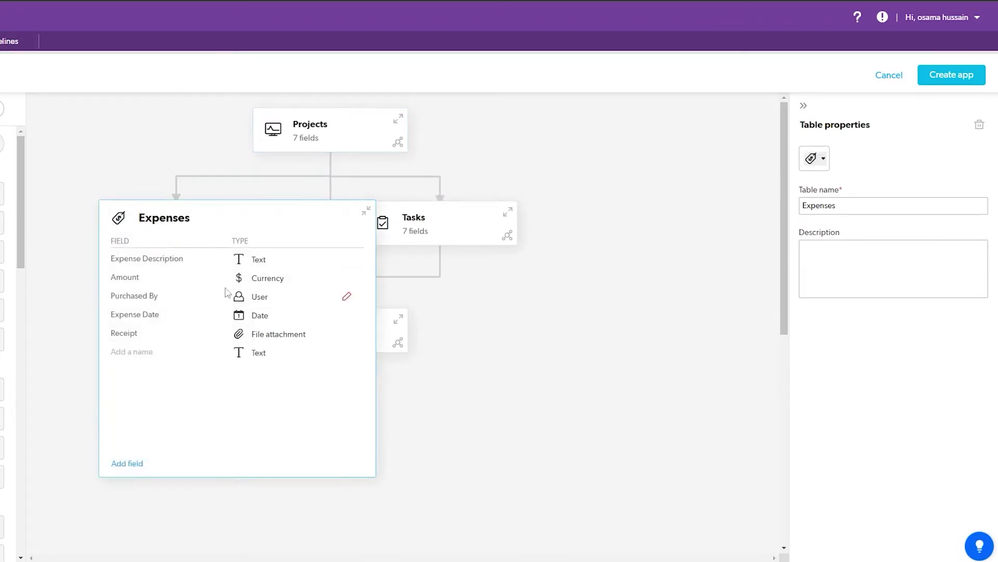
left_click(365, 211)
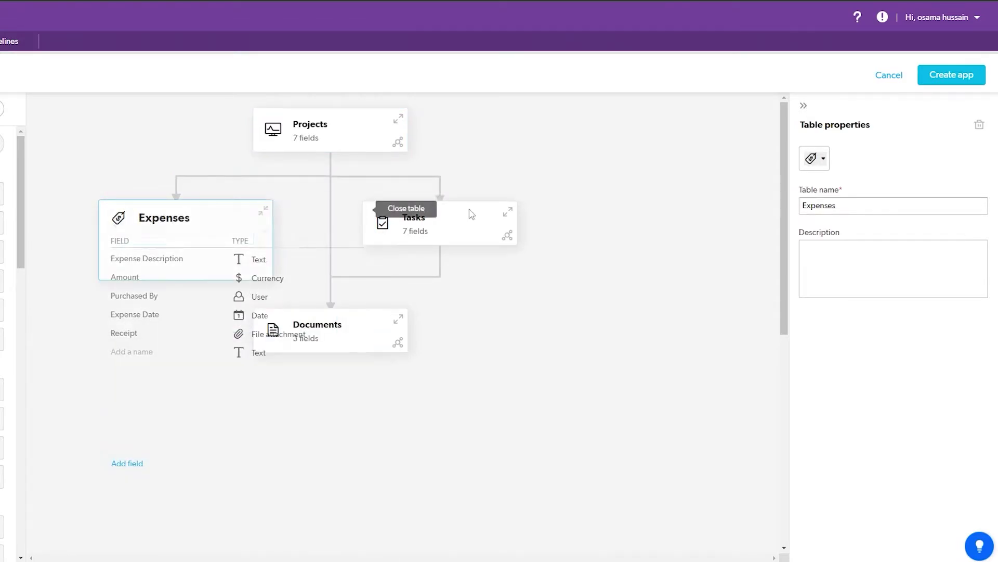
left_click(508, 212)
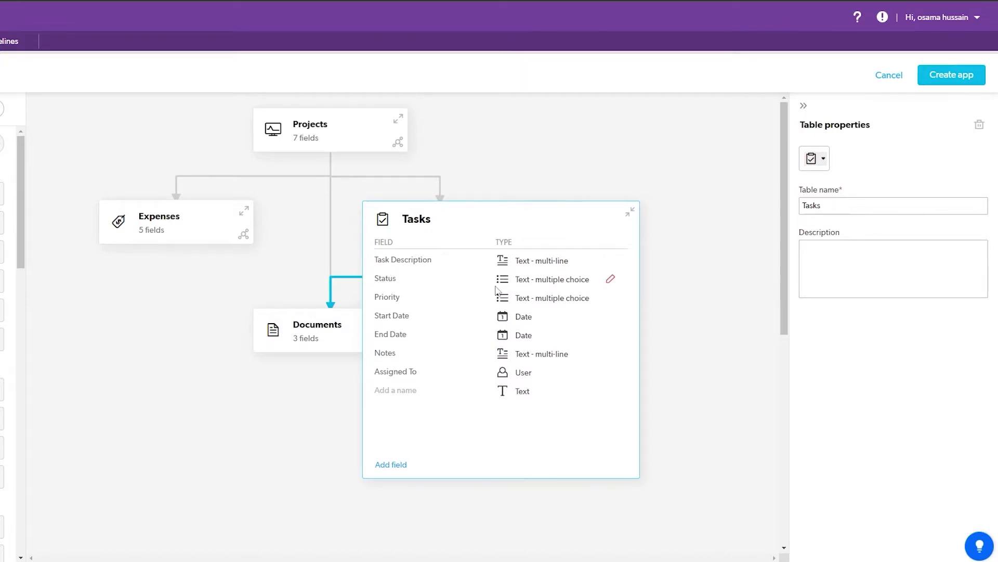
left_click(281, 442)
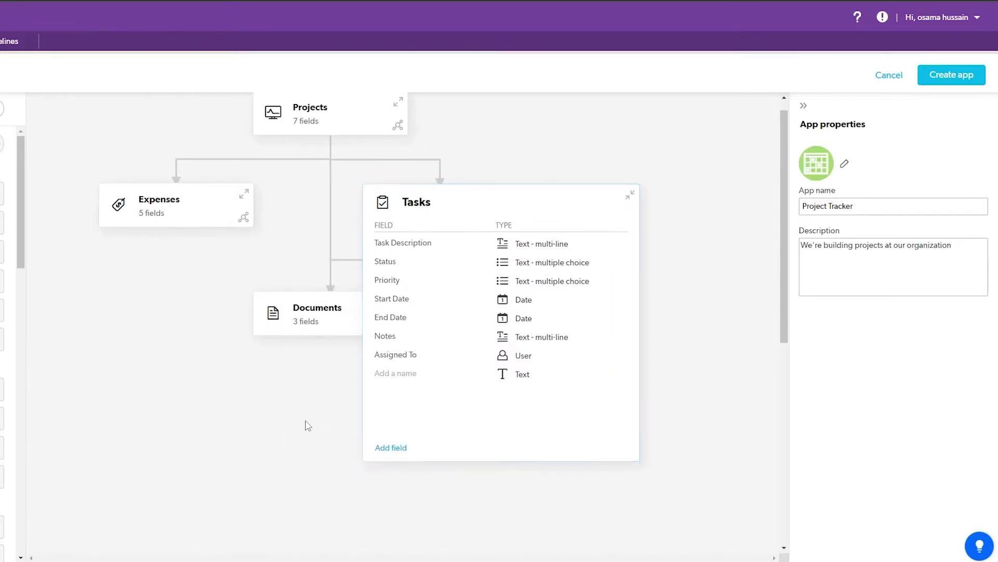
left_click(629, 198)
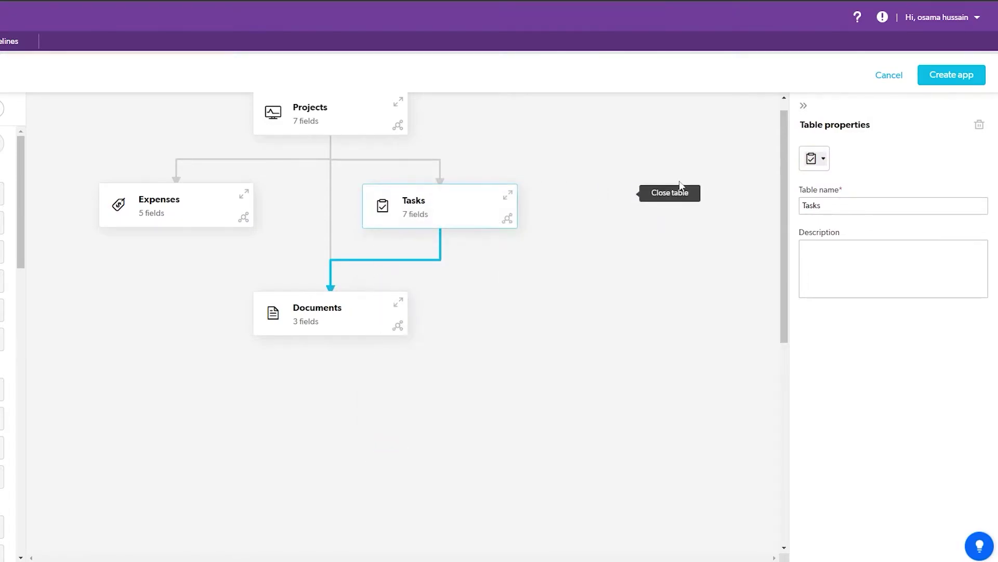
Deselect the Tasks table and look through the field types available for the app.
left_click(657, 182)
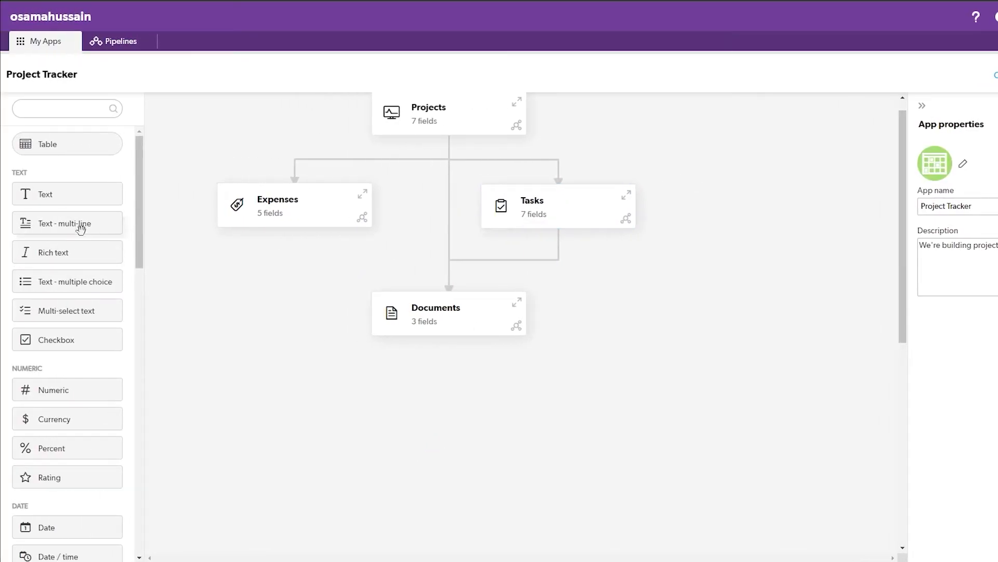
scroll(79, 227, "down", 1)
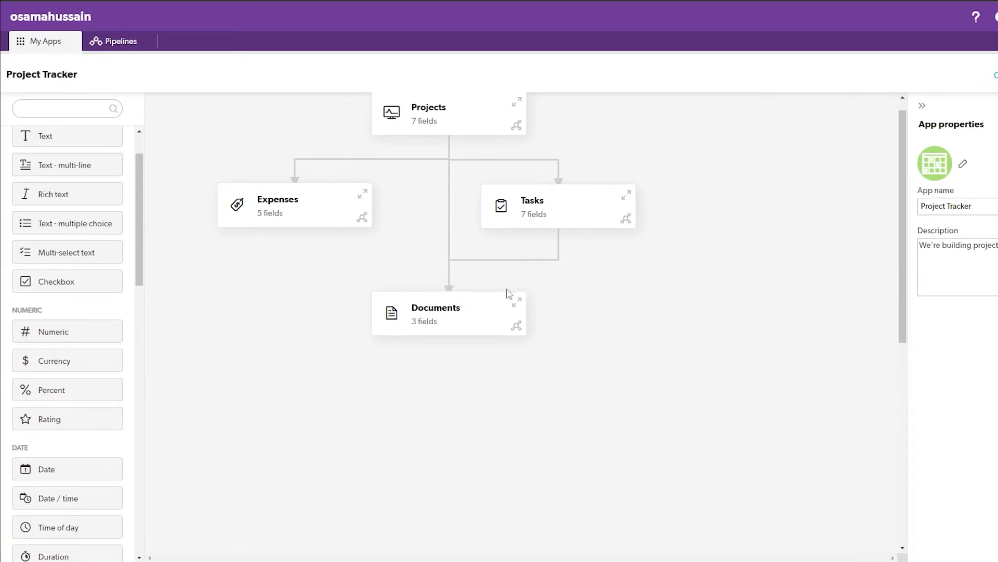
scroll(364, 404, "up", 1)
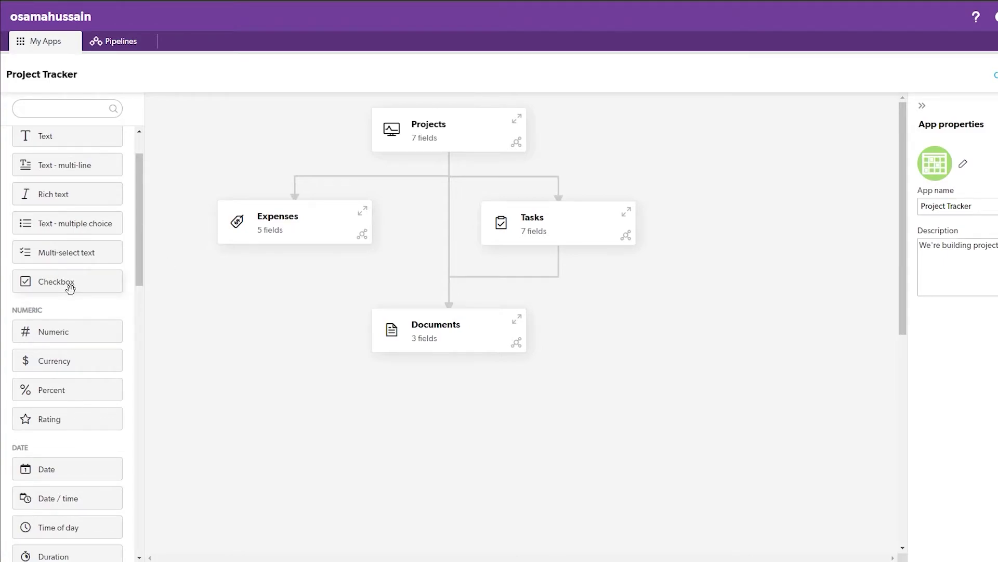
Look through the field types available for the app, from the text types down to the formula types.
left_click_drag(63, 291, 751, 243)
scroll(54, 343, "up", 1)
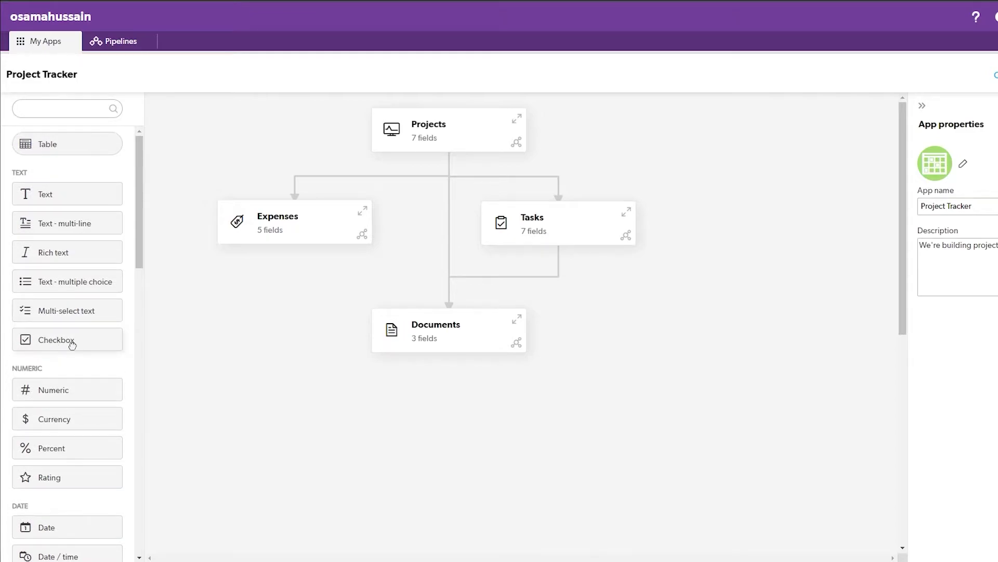
left_click_drag(73, 345, 52, 286)
scroll(221, 336, "down", 2)
scroll(214, 338, "up", 2)
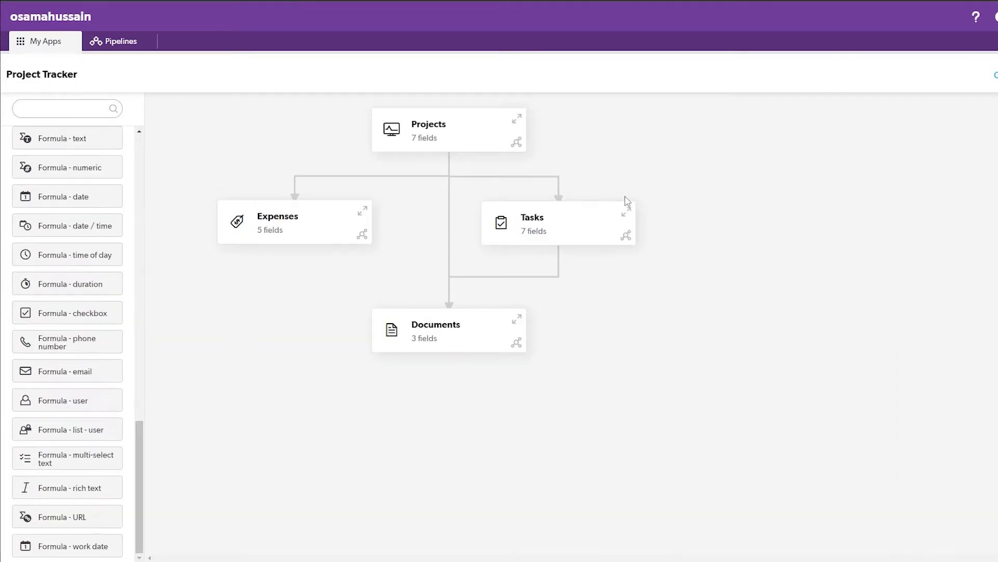
scroll(170, 325, "down", 2)
scroll(72, 424, "up", 3)
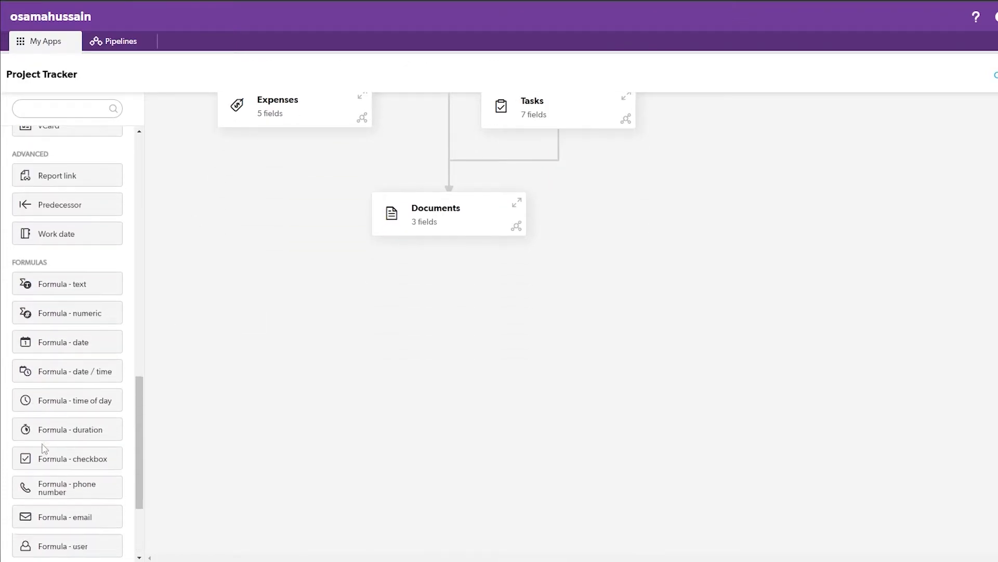
scroll(71, 424, "down", 3)
scroll(639, 405, "up", 2)
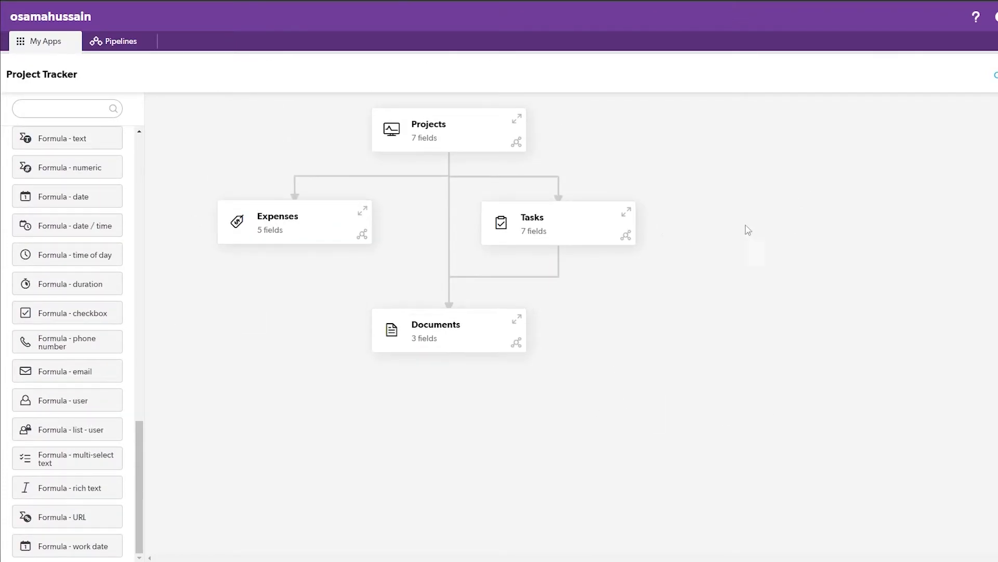
scroll(65, 353, "up", 8)
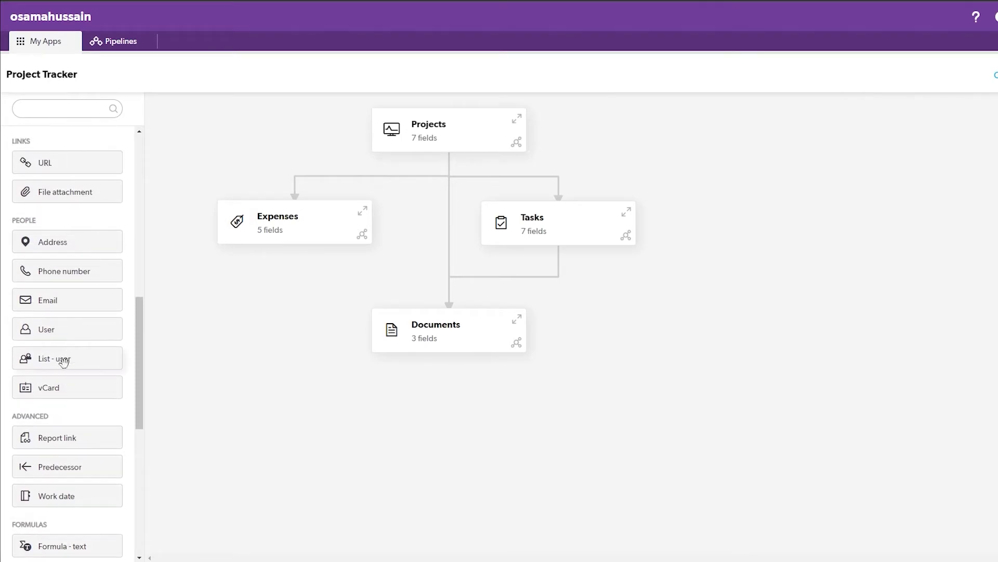
left_click_drag(39, 367, 496, 243)
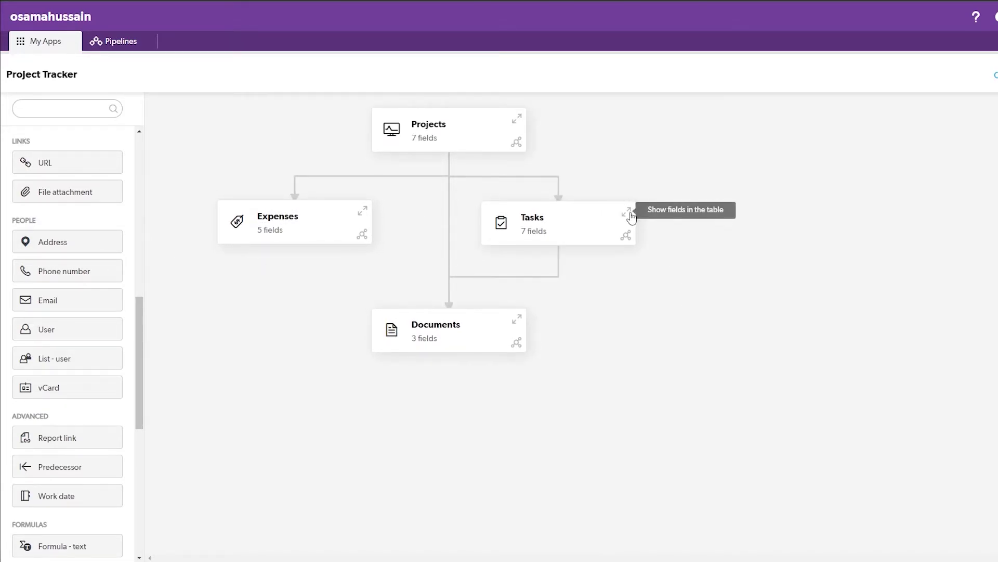
Expand the Tasks table, review its fields and types, and collapse and deselect the table.
left_click(627, 214)
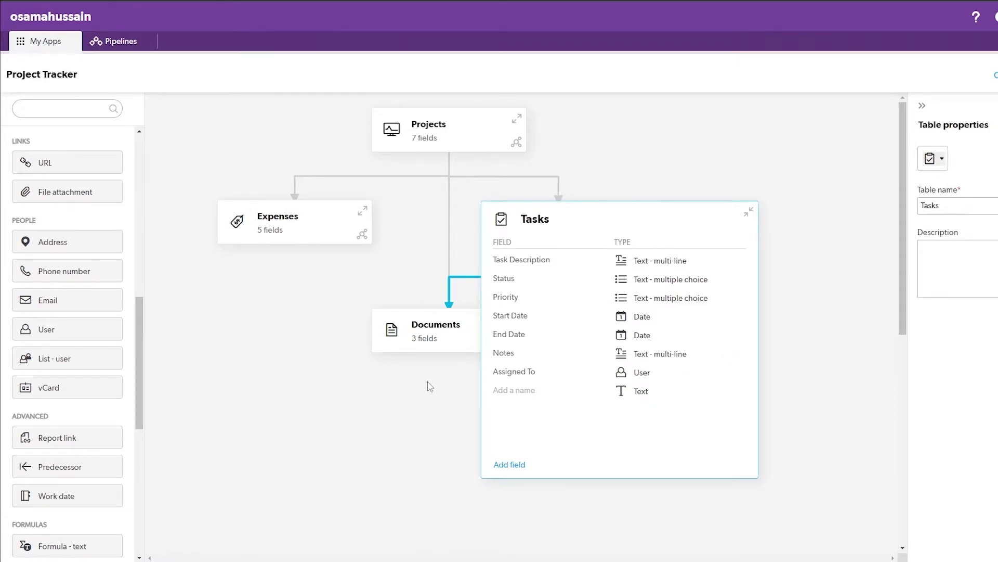
left_click(409, 372)
left_click(749, 195)
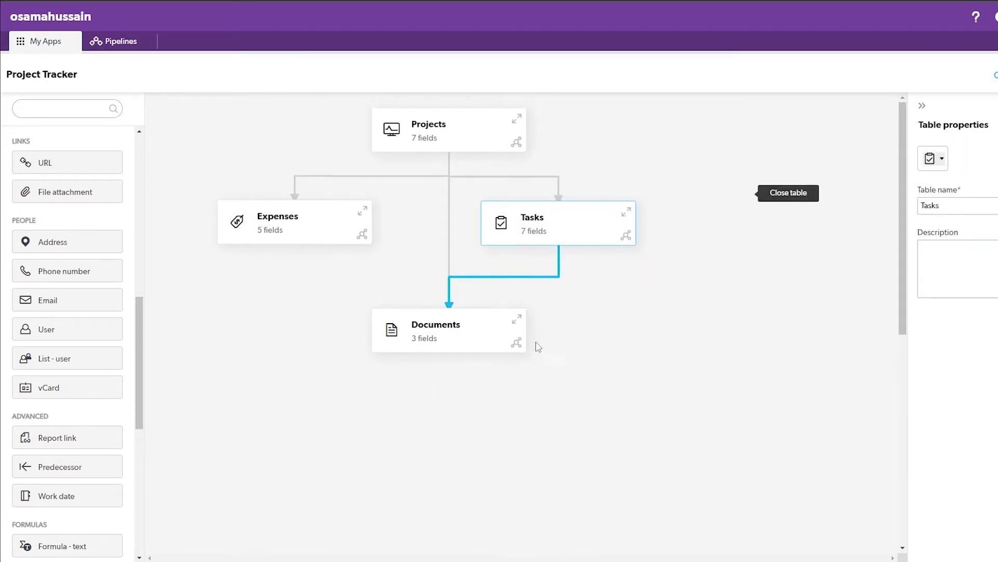
left_click(644, 302)
Move the Expenses, Documents, Tasks and Projects tables lower in the diagram, keeping Projects above the others and Documents lowest.
scroll(60, 226, "up", 10)
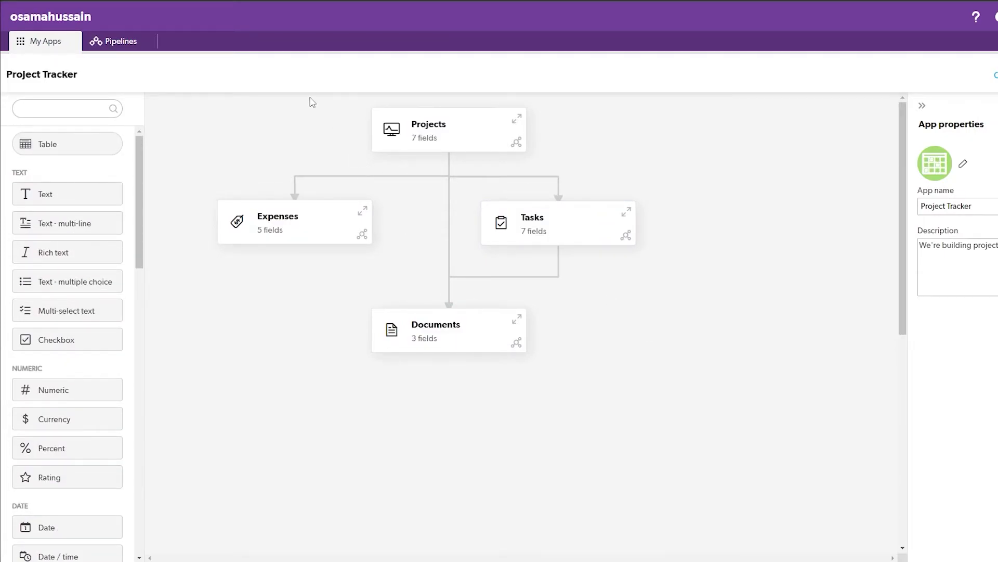
left_click_drag(302, 229, 299, 289)
left_click_drag(474, 339, 503, 425)
left_click_drag(593, 229, 602, 291)
left_click_drag(456, 139, 455, 180)
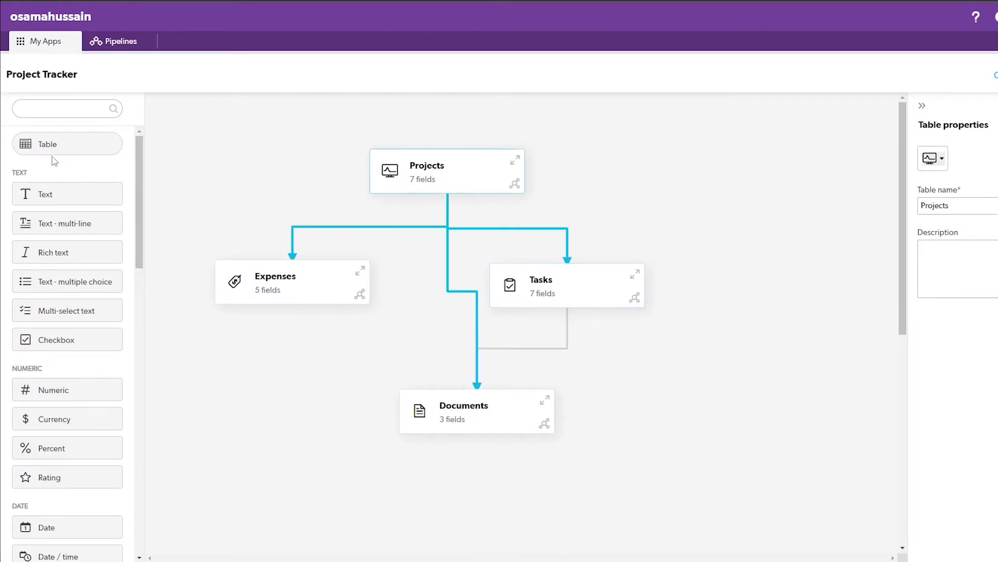
Add a new table to the right of Documents in the diagram and name it Completed Projects.
left_click_drag(57, 149, 268, 416)
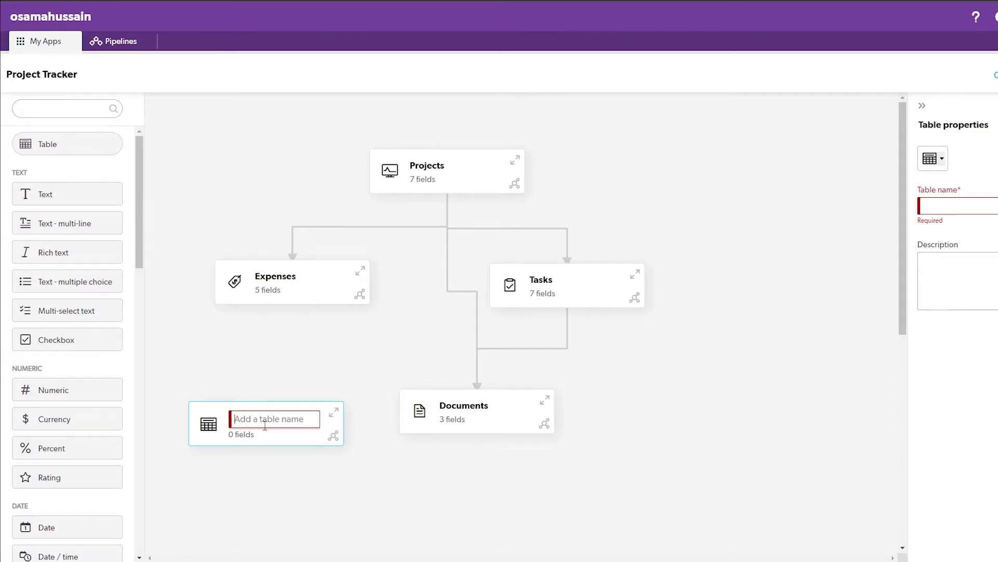
left_click_drag(197, 427, 649, 419)
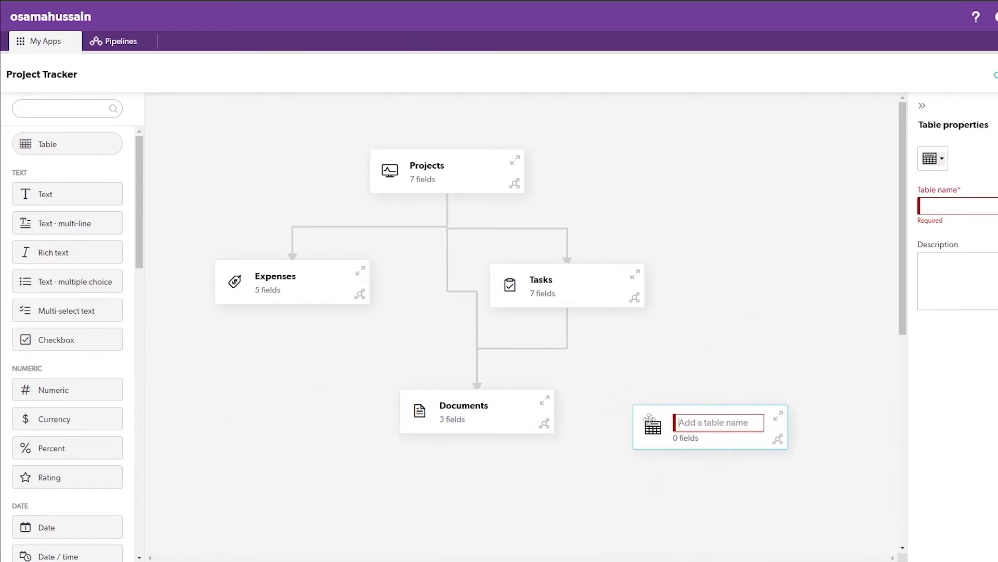
left_click(721, 418)
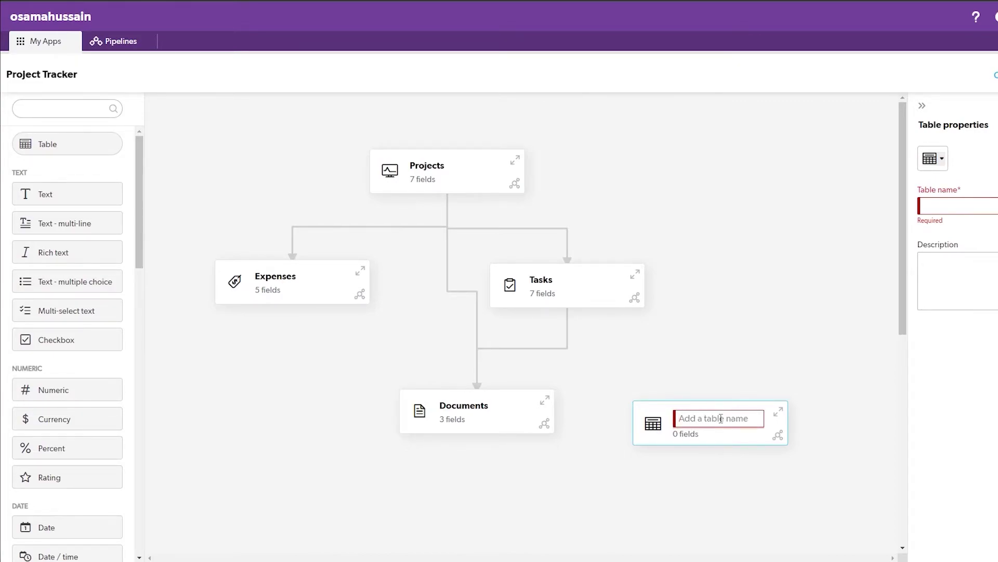
type("Completed Projects")
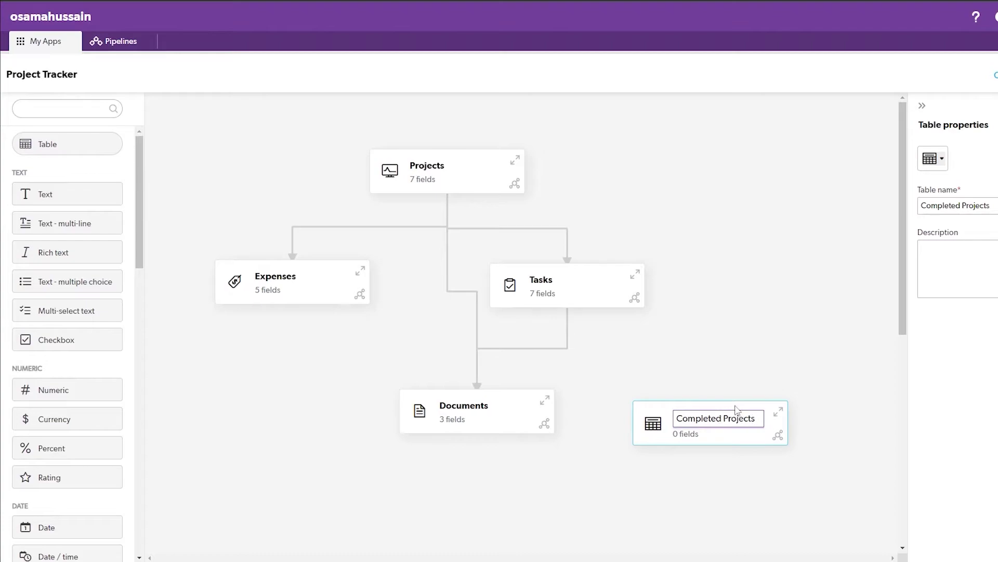
key("Return")
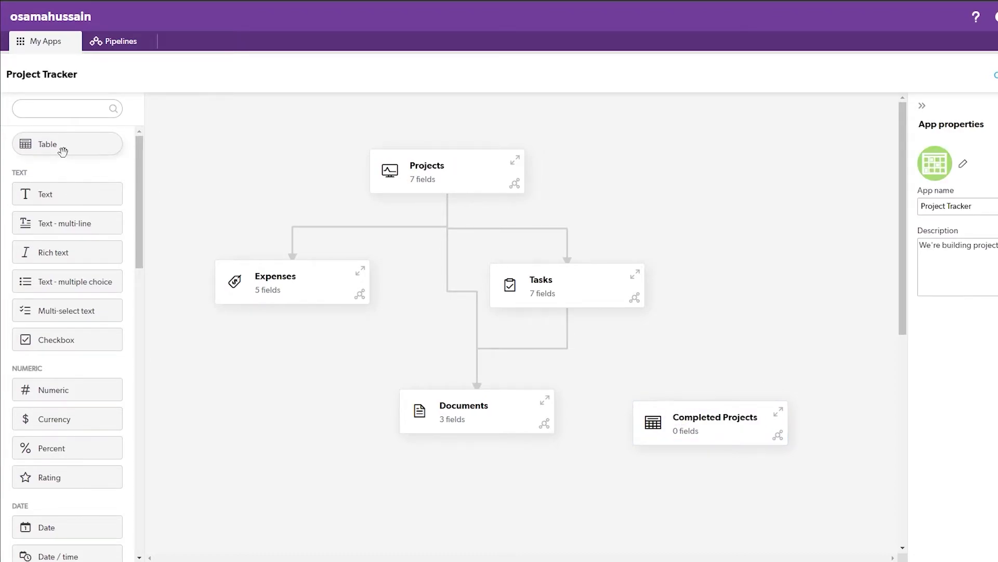
Add another table to the left of Documents in the diagram and name it Discarded projects.
left_click_drag(62, 151, 256, 424)
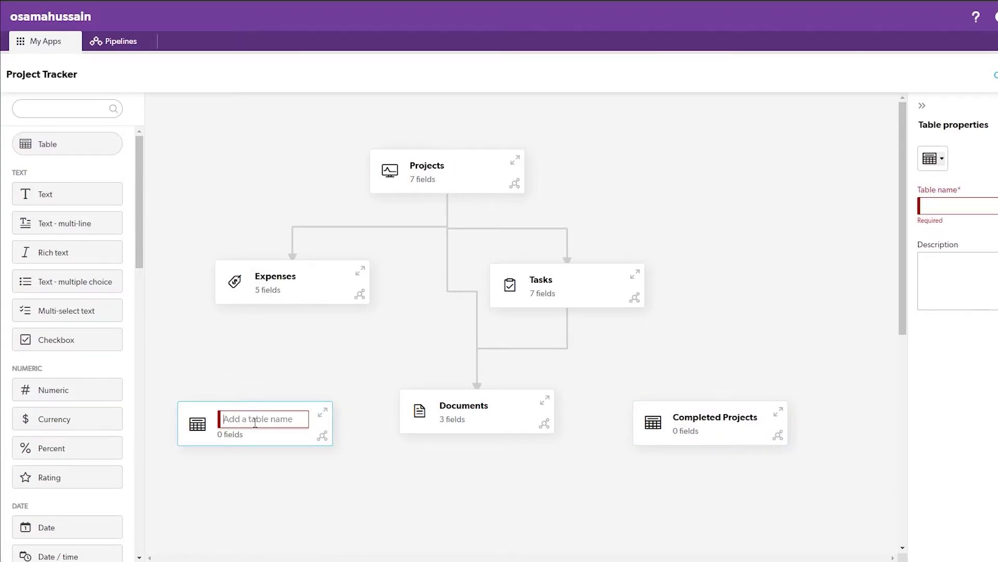
type("Inc")
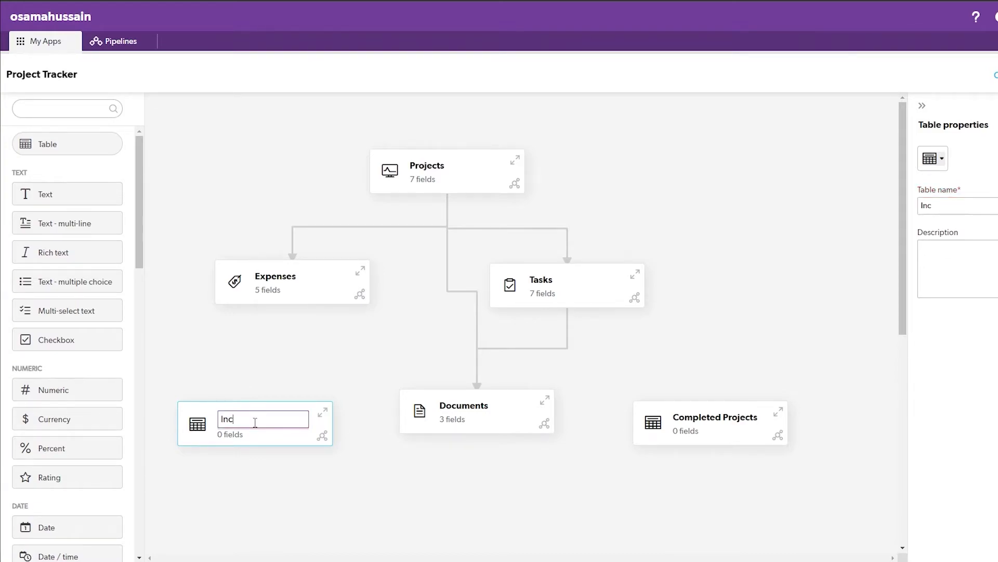
type("n")
key("BackSpace")
key("BackSpace")
type("Discarded projects")
key("Return")
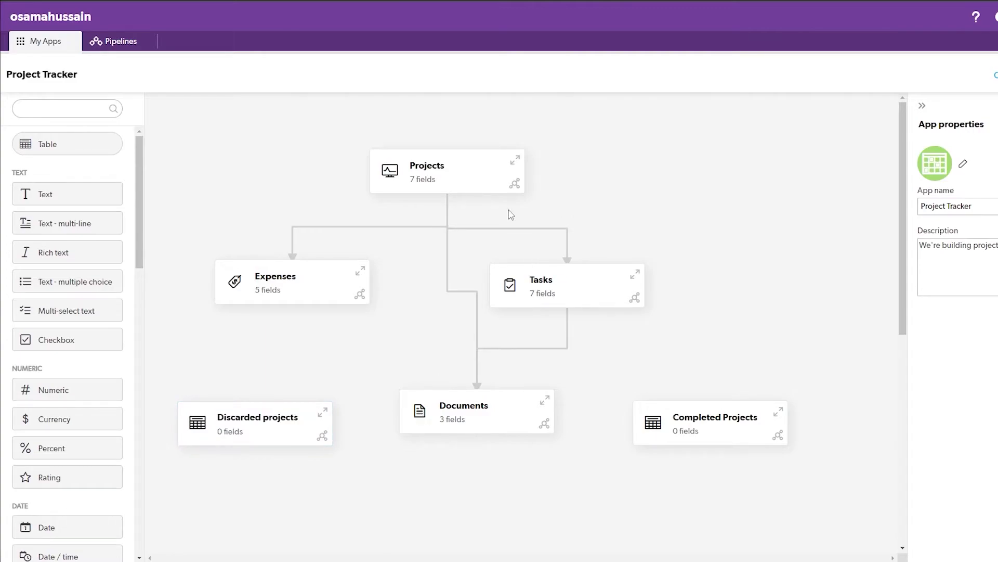
Start creating a table-to-table relationship from the Discarded projects table.
left_click(324, 445)
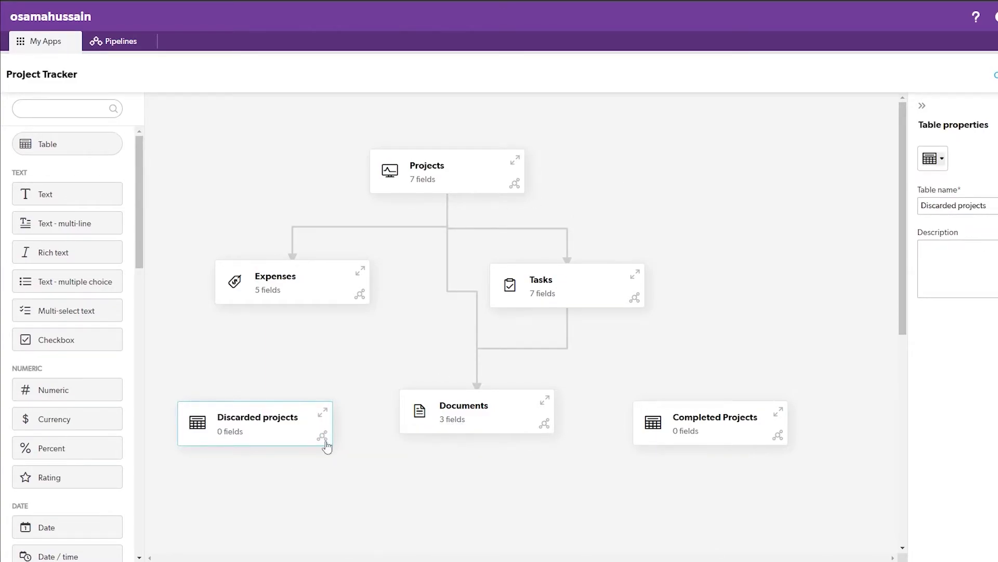
left_click(323, 440)
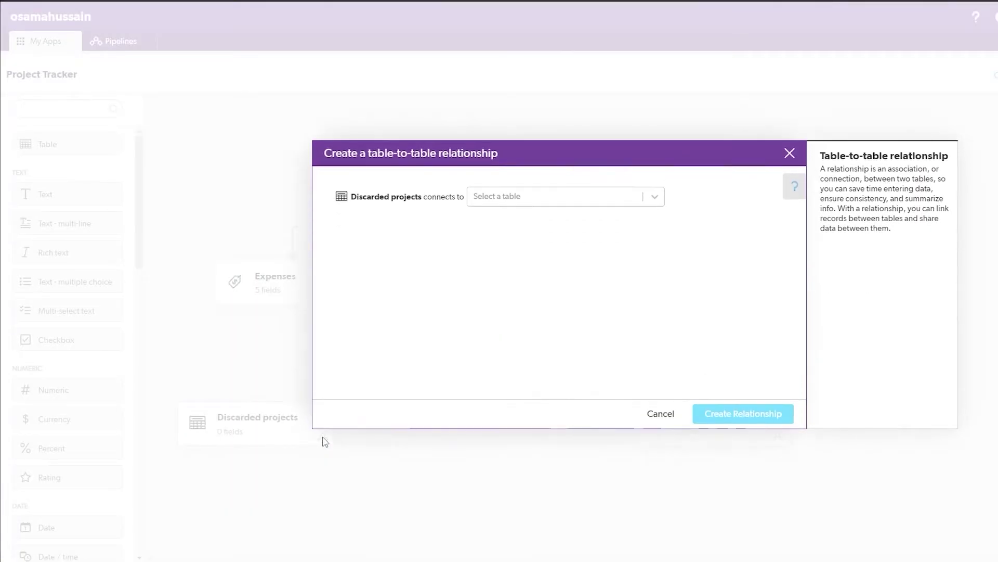
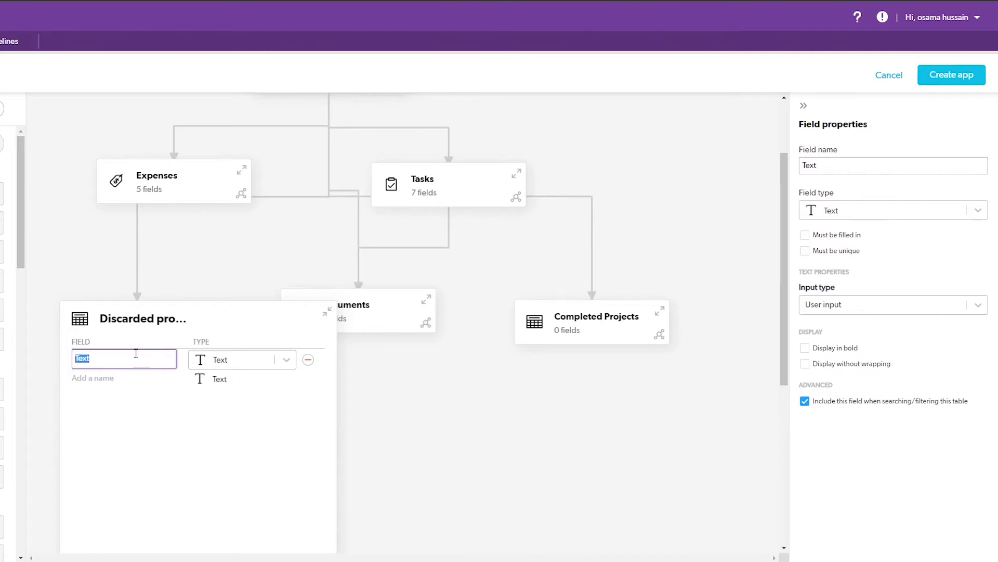
Rename the text field in the Discarded projects table as Project name, keeping its type as Text.
key("BackSpace")
type("Project name")
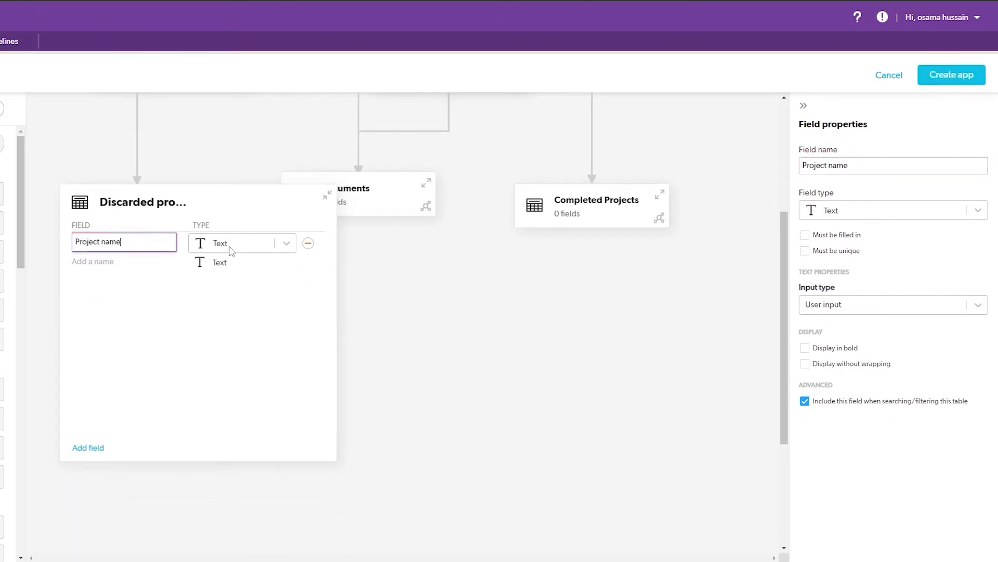
left_click(235, 244)
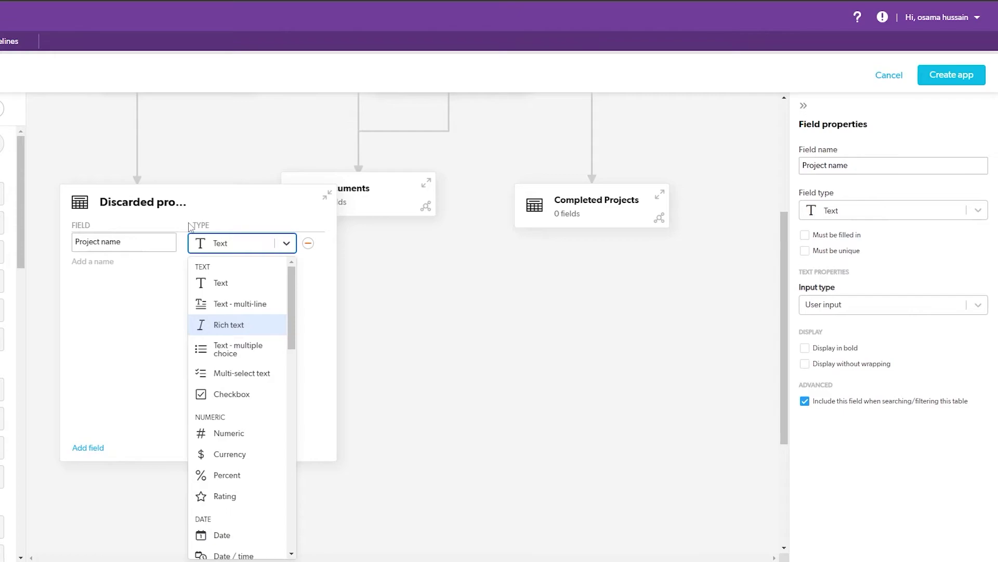
left_click(213, 250)
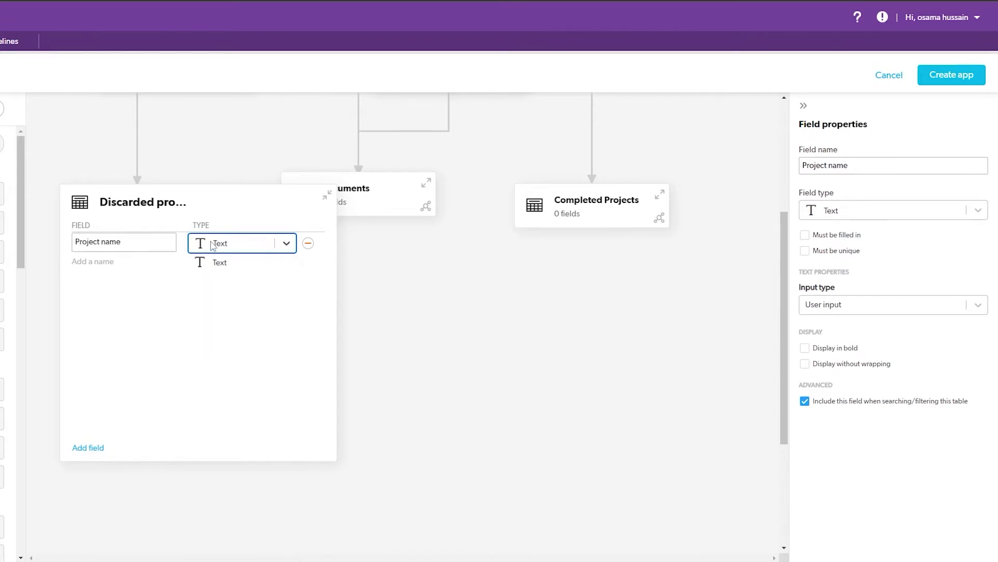
left_click(212, 245)
type("re")
left_click(599, 234)
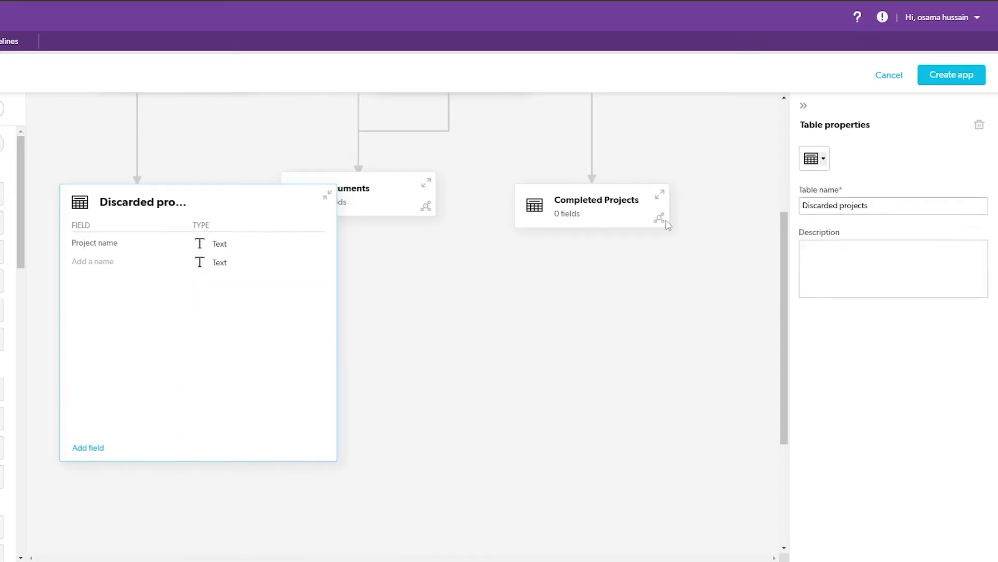
Expand the Completed Projects table to show its field list.
left_click(601, 224)
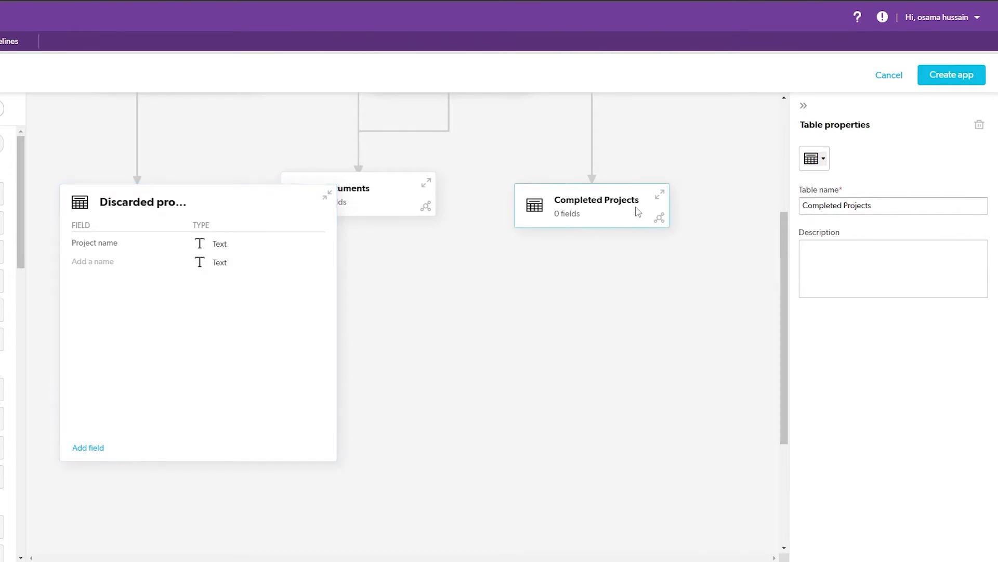
left_click(659, 195)
left_click_drag(3, 193, 572, 257)
type("Project name")
left_click(666, 248)
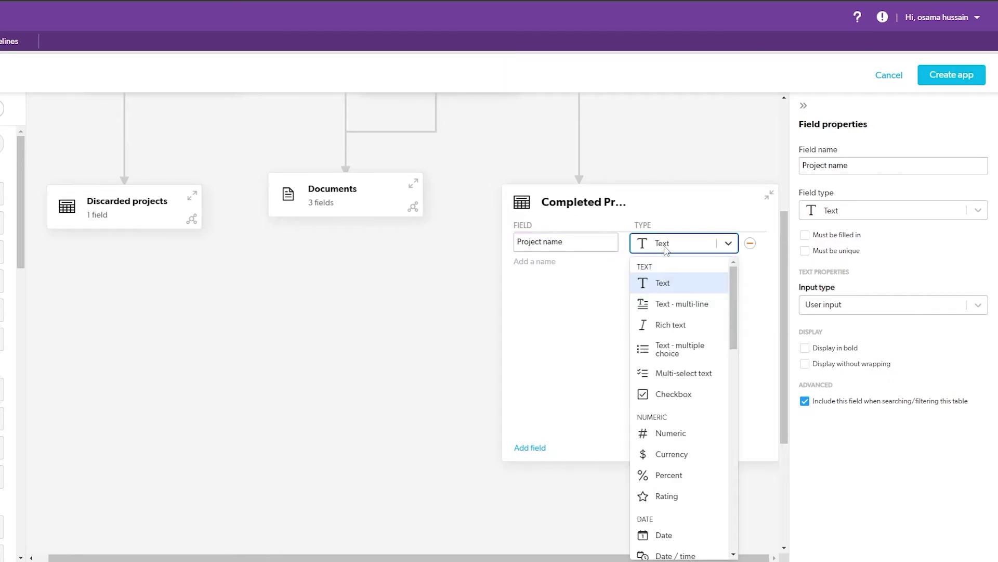
type("R")
key("BackSpace")
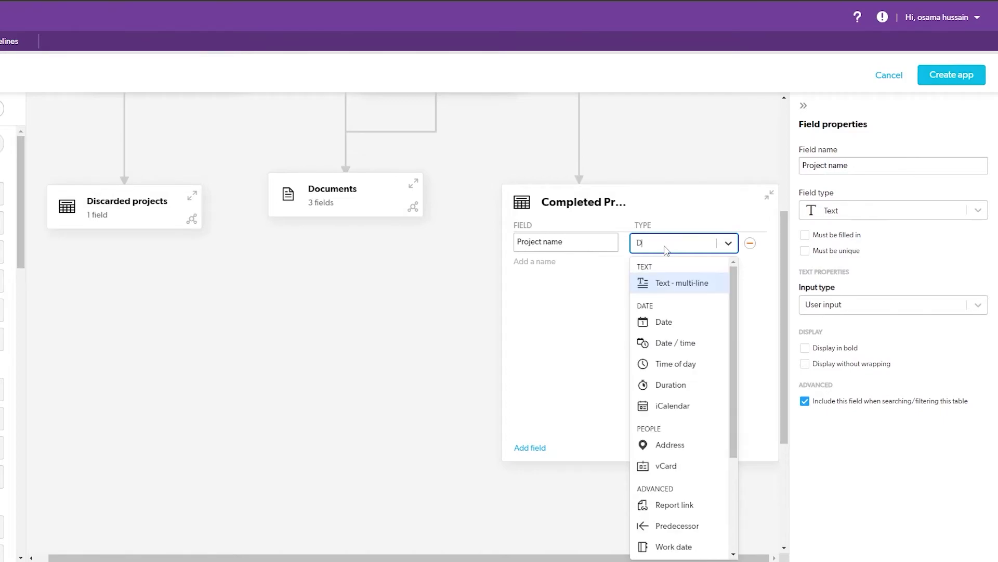
left_click(750, 243)
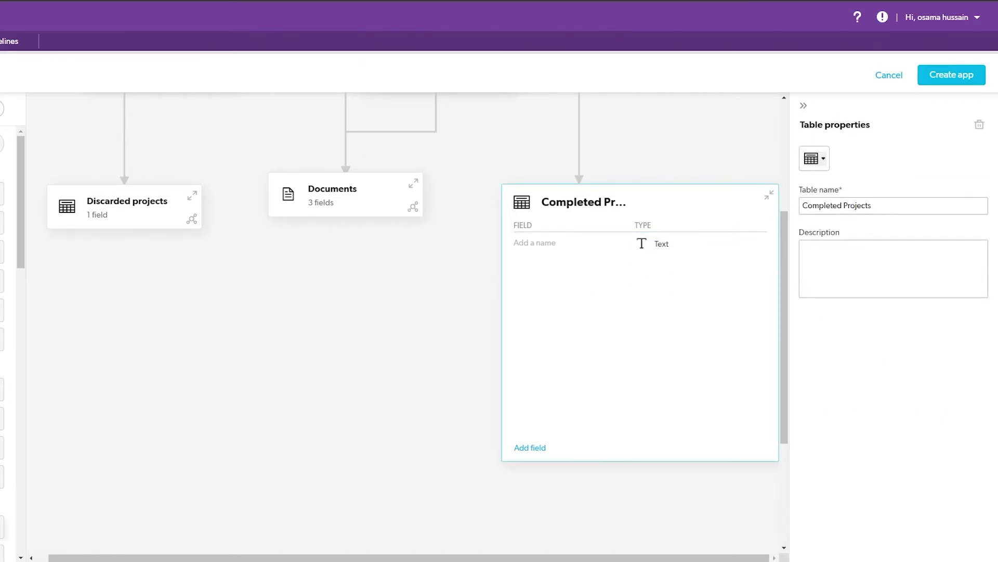
Add a Text field and a Date field to the Completed Projects table, and name the text field Project Name.
left_click_drag(2, 196, 578, 261)
left_click_drag(2, 527, 581, 301)
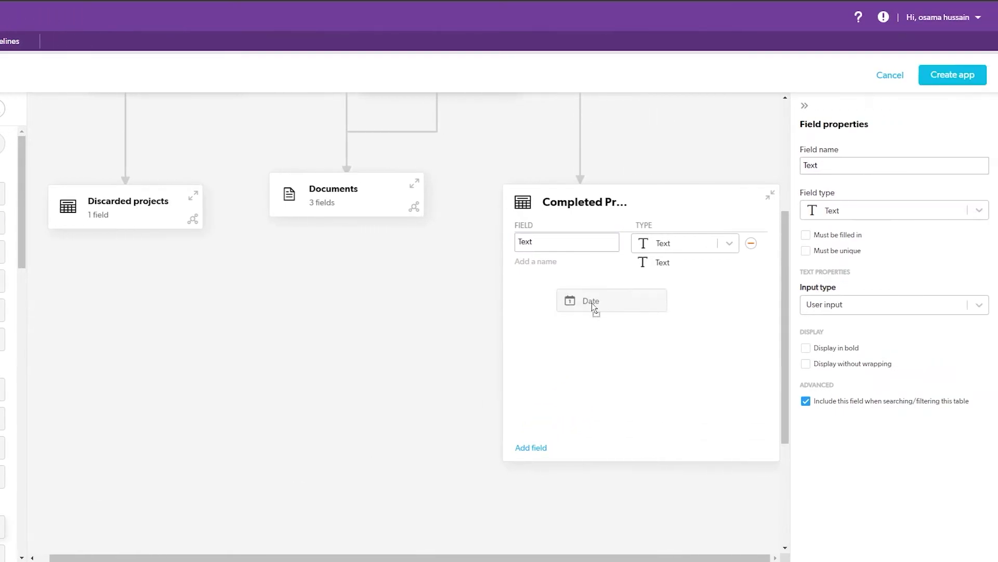
left_click(679, 243)
left_click(588, 243)
key("ctrl+a")
type("Pro")
type("ject Name")
Rename the date field in the Completed Projects table as Date of completion.
left_click(576, 265)
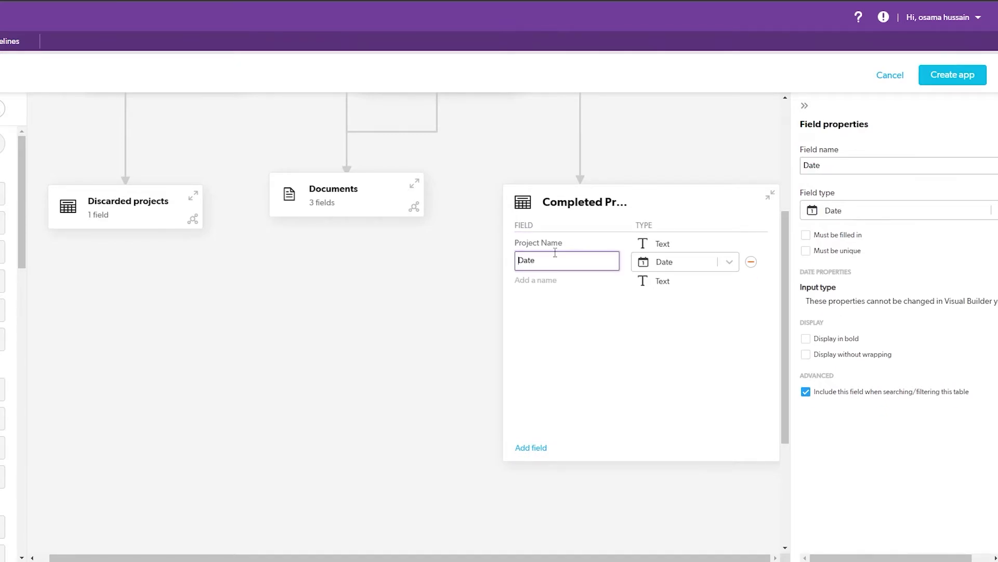
type("of completion")
key("Return")
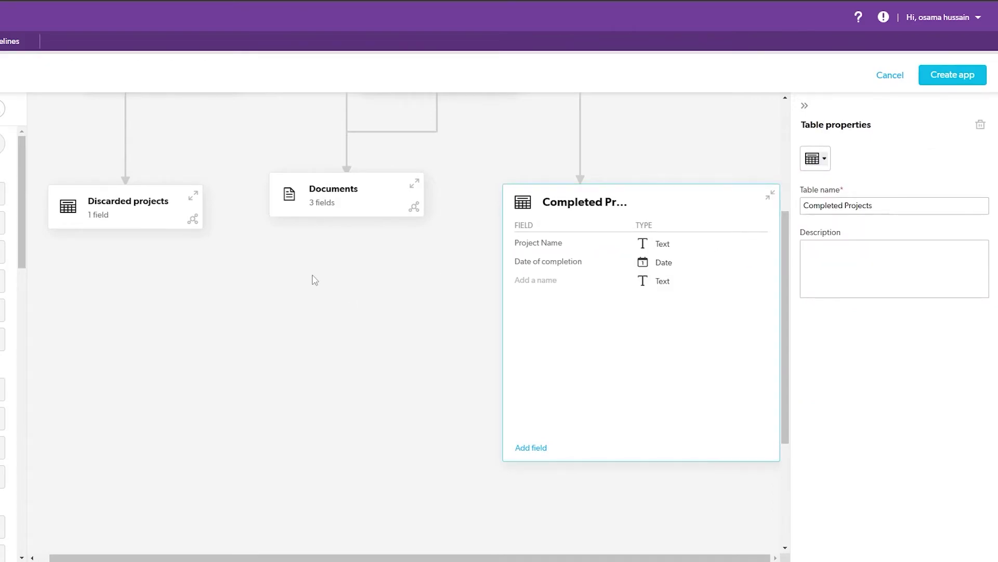
Collapse the Completed Projects table and create the Project Tracker app from the finished diagram.
left_click(141, 247)
left_click(774, 197)
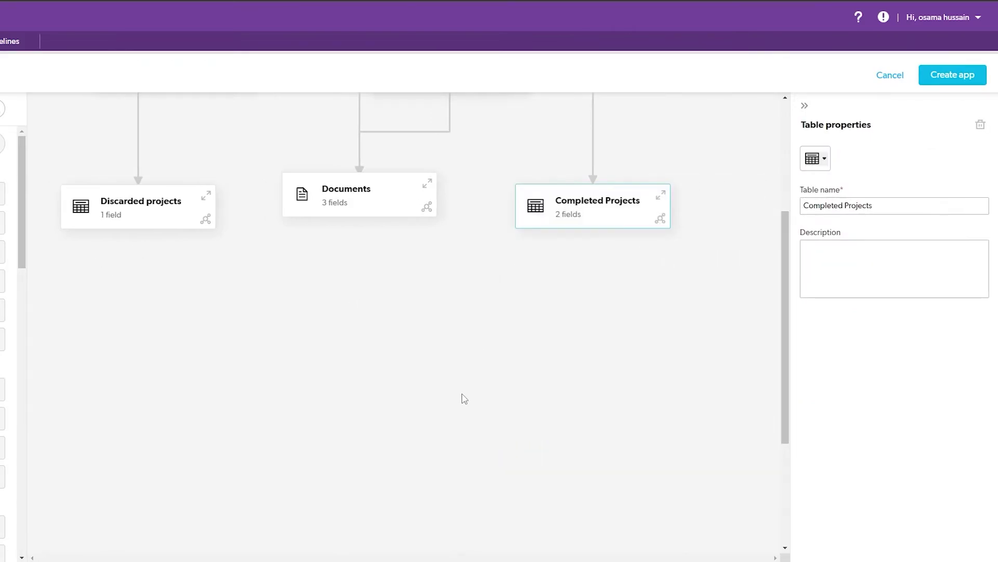
left_click(492, 455)
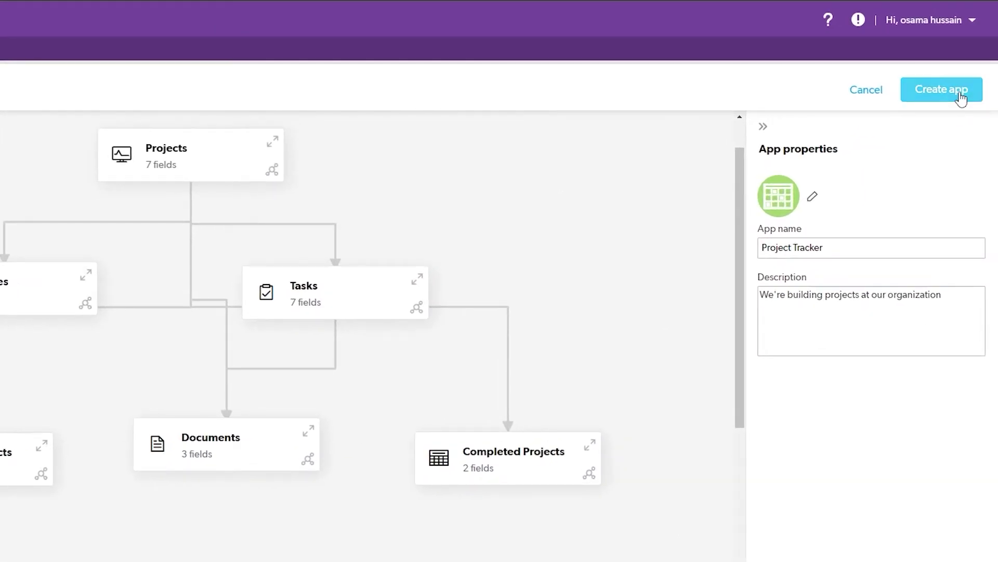
left_click(960, 95)
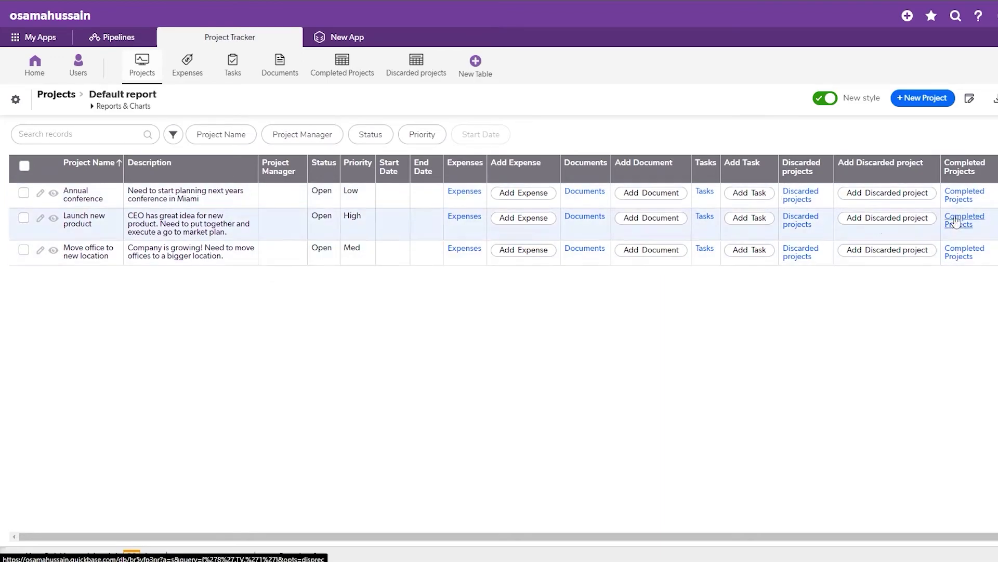
Look at the default reports of the Completed Projects and Discarded projects tables and the options for adding a new table.
left_click(239, 75)
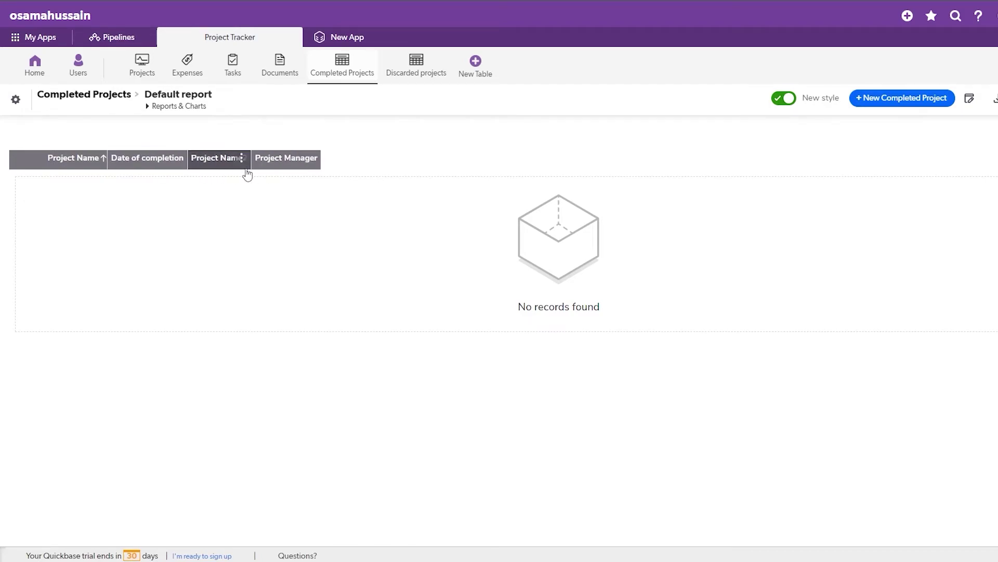
left_click(417, 70)
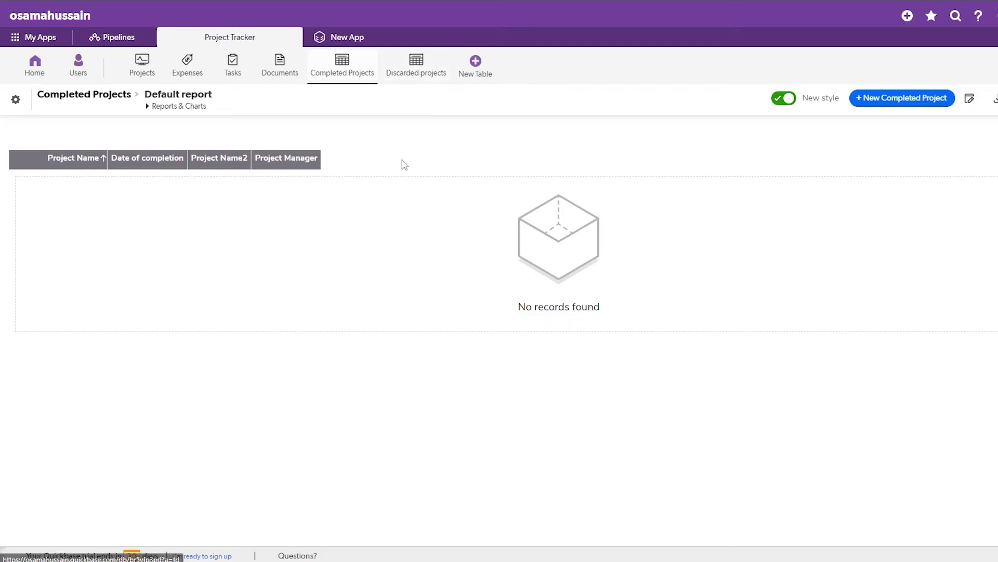
left_click(415, 66)
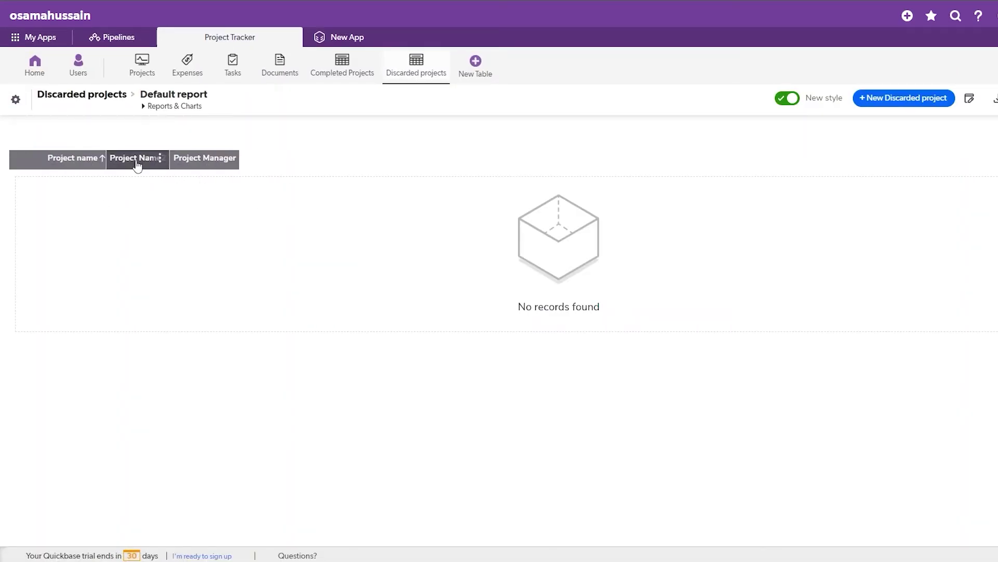
left_click(484, 70)
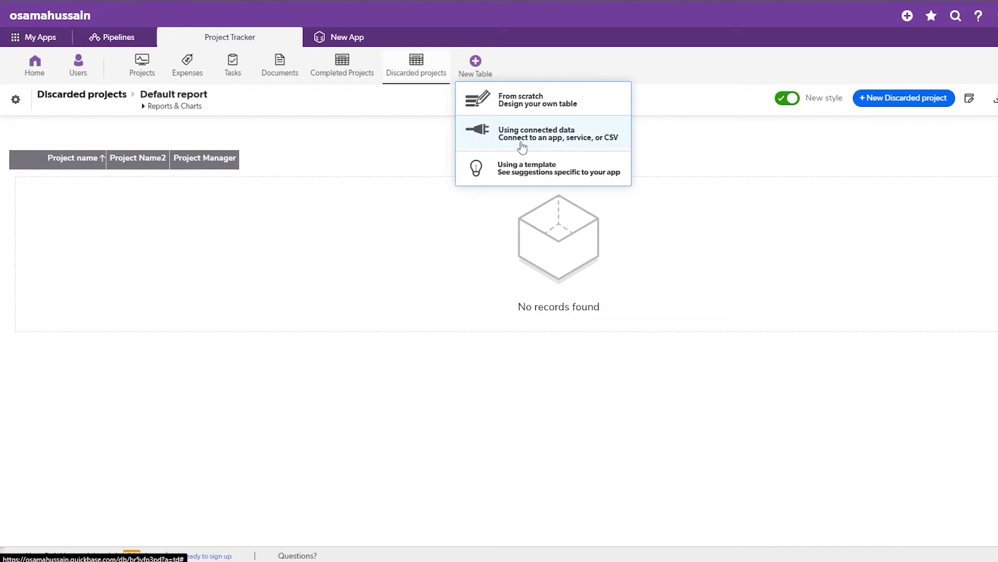
left_click(717, 192)
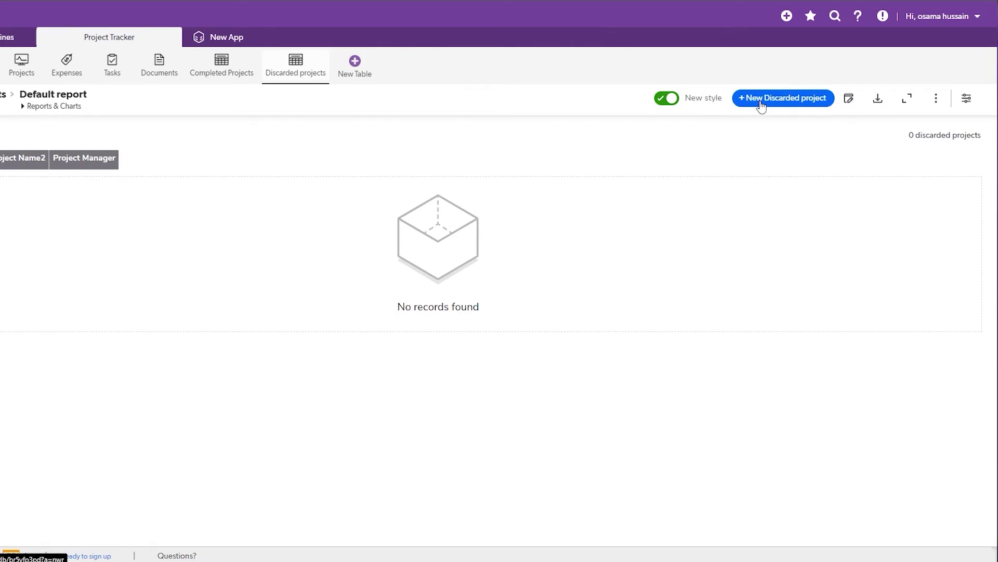
Revisit the Completed Projects and Projects tables, and view the role choices for the listed user in the app's user management.
left_click(222, 66)
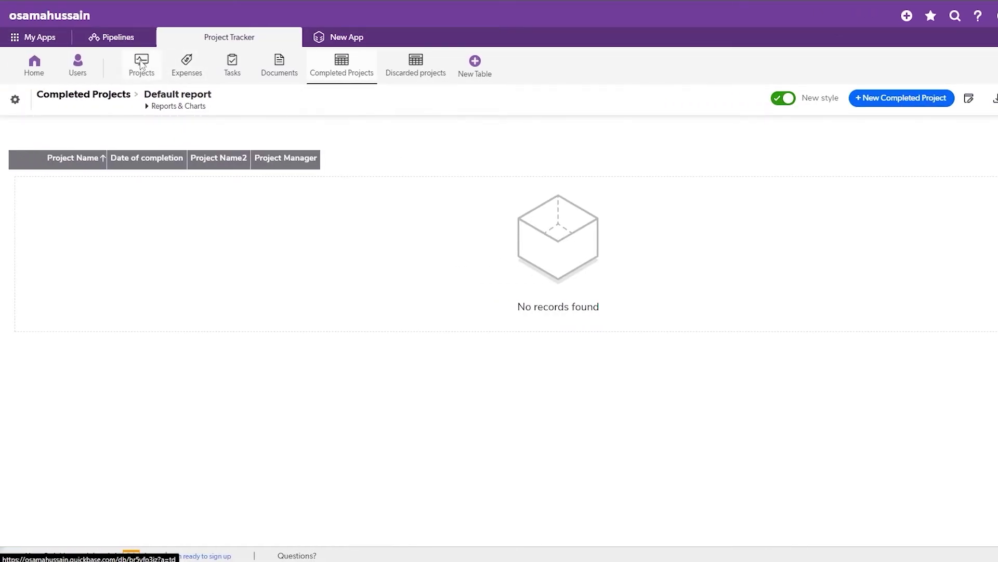
left_click(142, 66)
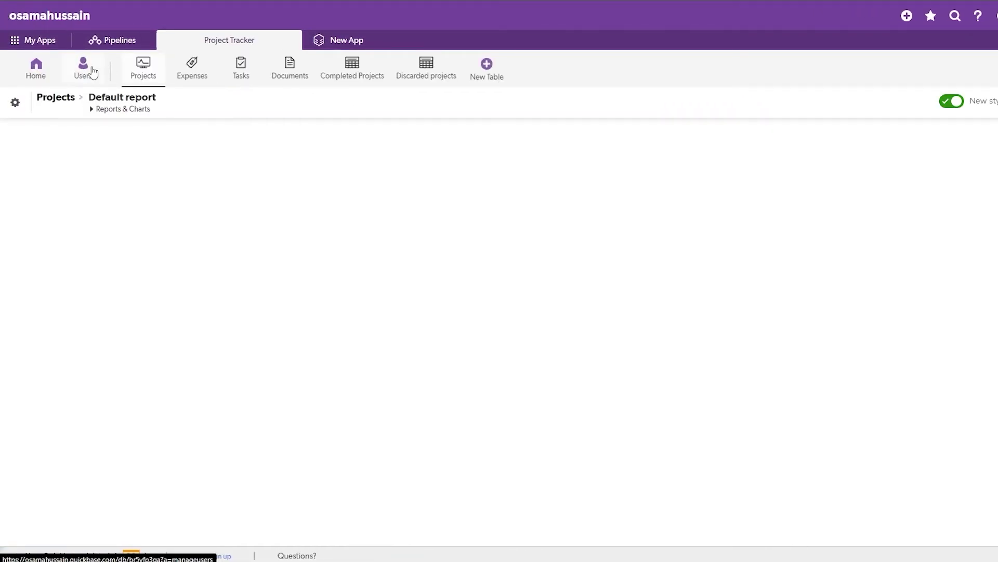
left_click(84, 68)
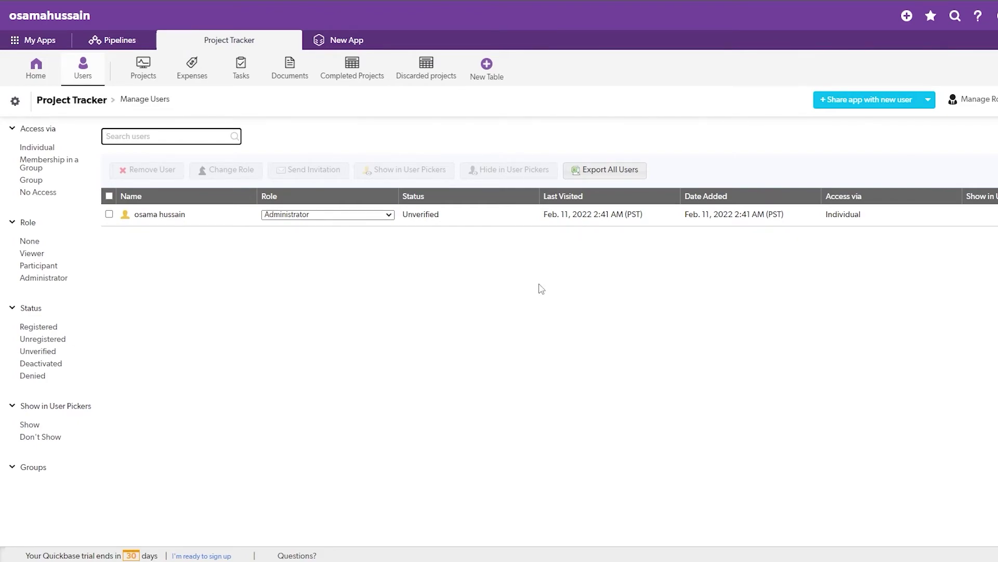
left_click(486, 357)
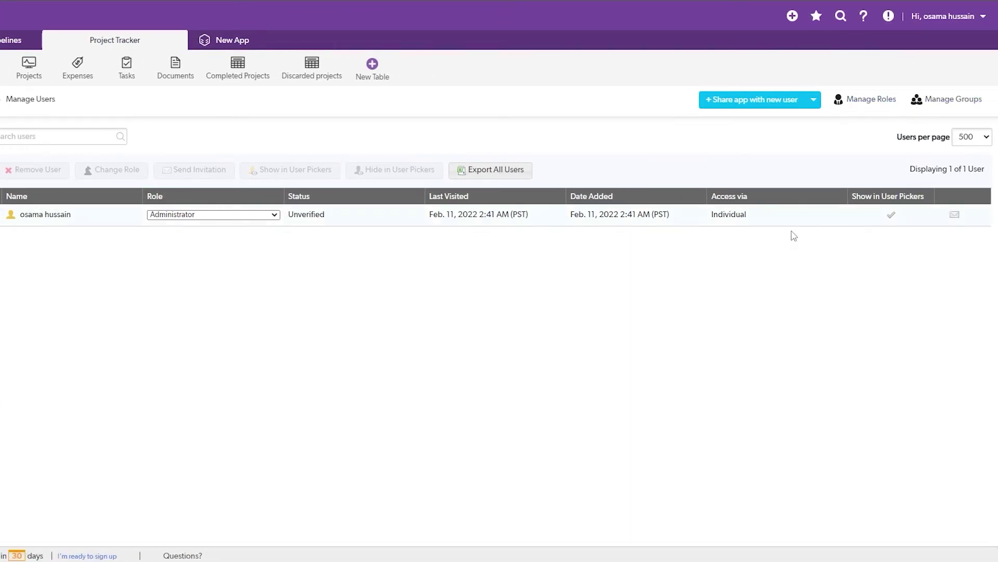
left_click(206, 216)
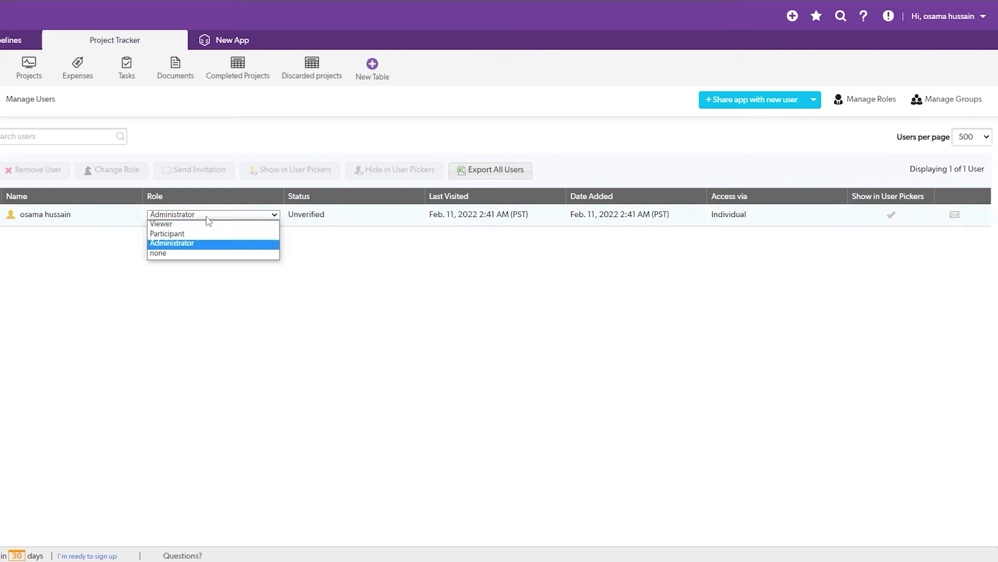
left_click(215, 209)
Open Pipelines and look at its first-time setup page.
left_click(558, 295)
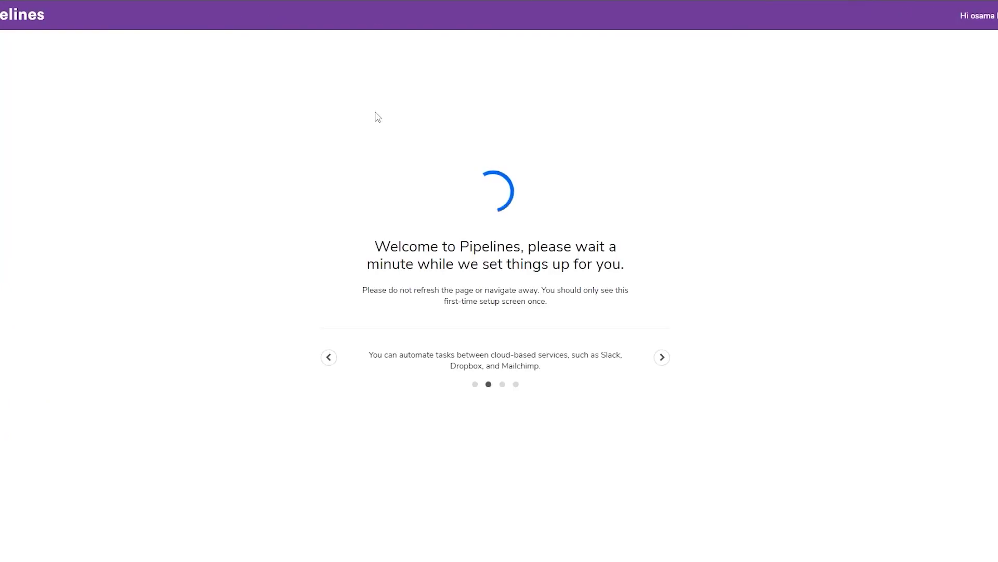
double_click(627, 290)
left_click(704, 236)
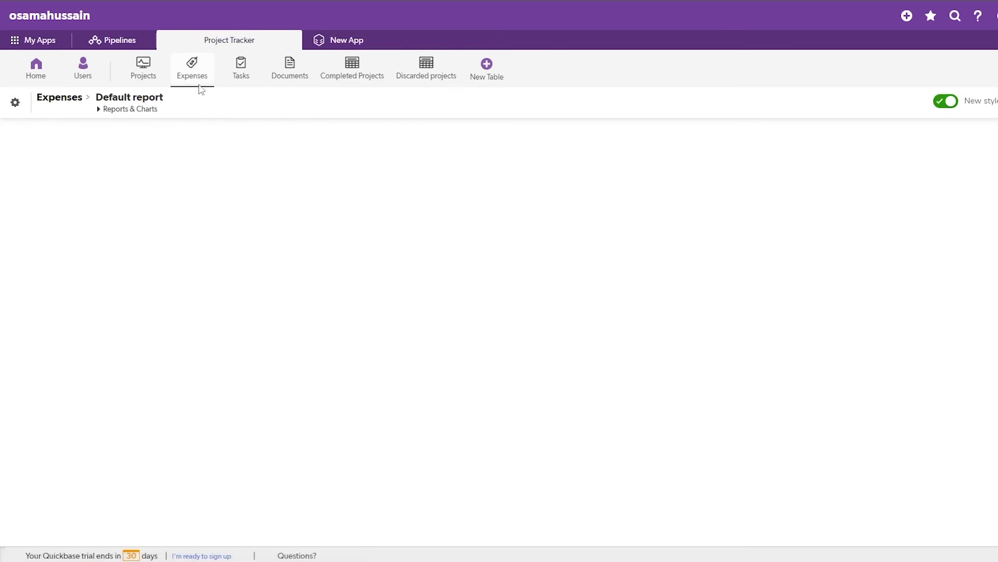
Select the three expense records in the Expenses table and clear their selection again.
left_click(23, 186)
left_click(23, 206)
left_click(23, 226)
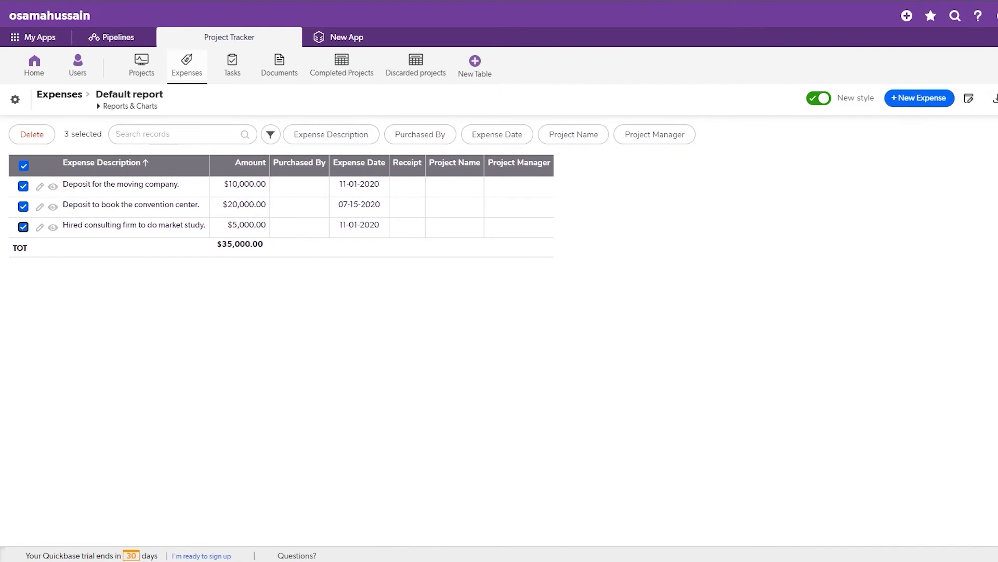
left_click(23, 226)
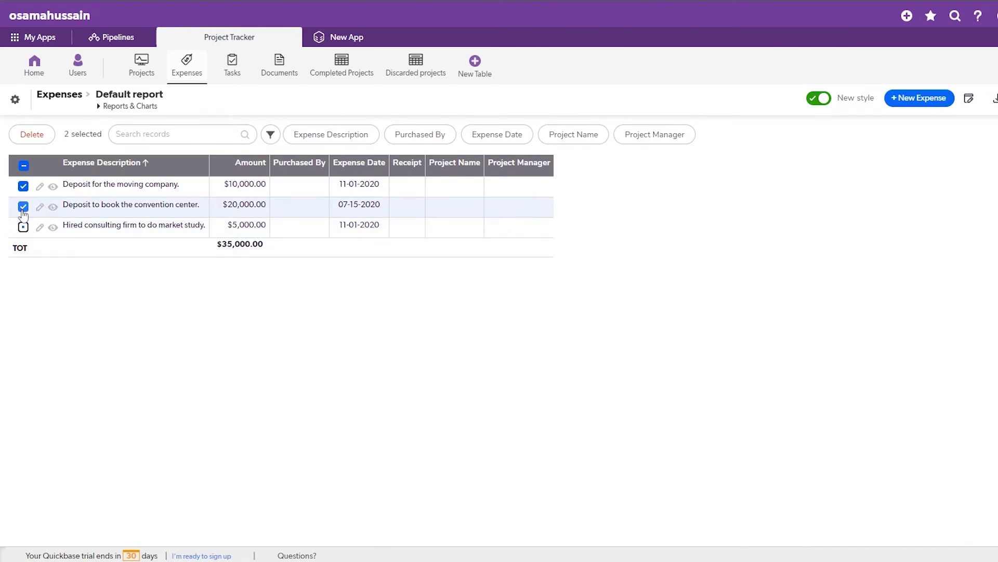
left_click(23, 206)
left_click(23, 186)
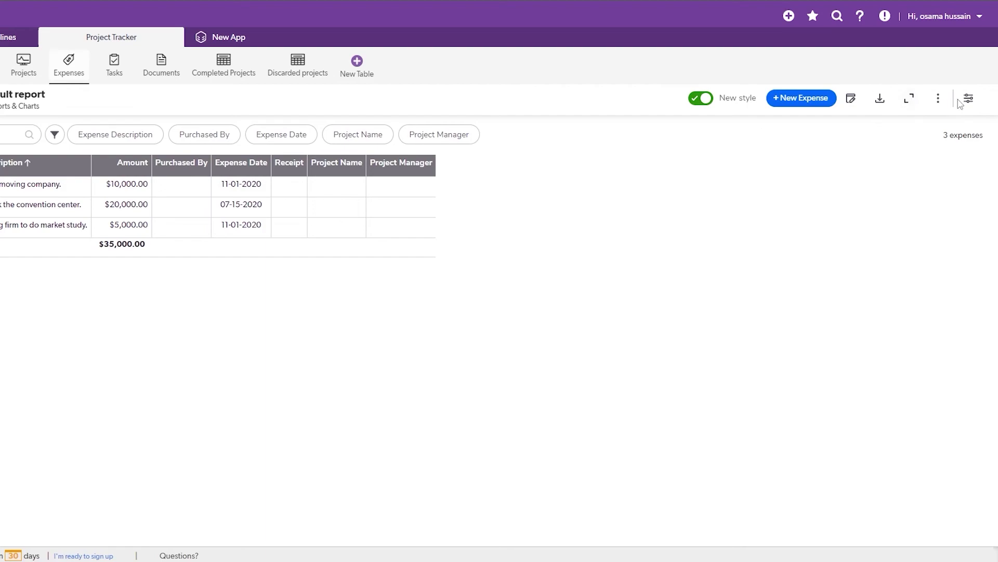
View the additional report options available for the Expenses table and dismiss them.
left_click(939, 99)
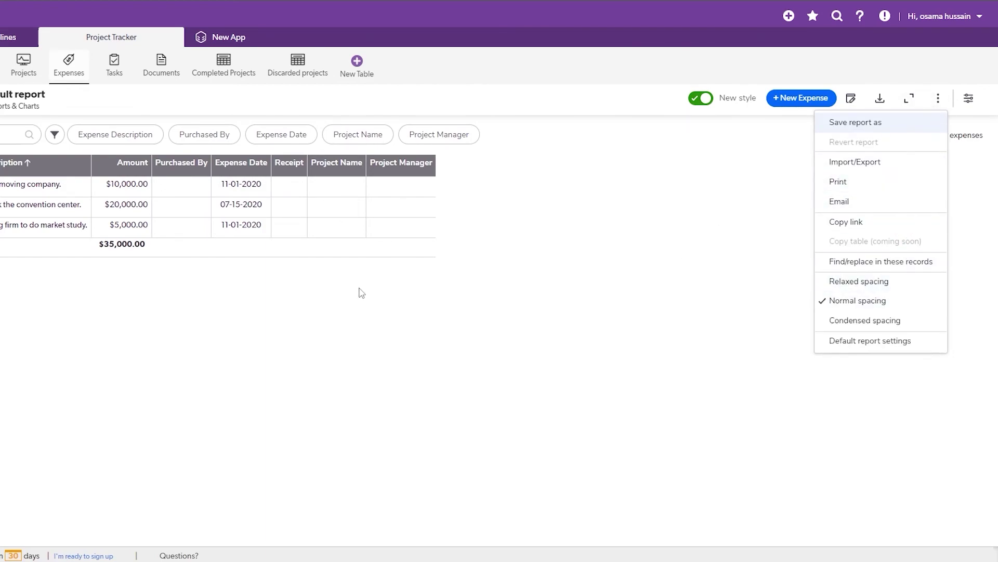
left_click(376, 301)
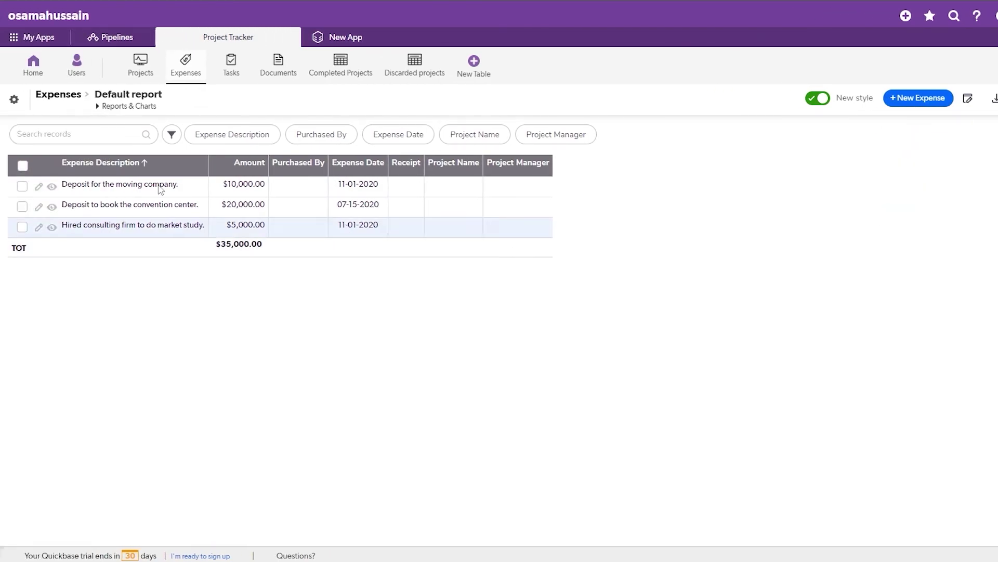
Open the Project Tracker home page and display the Guide Me annotations explaining the app's areas.
left_click(33, 65)
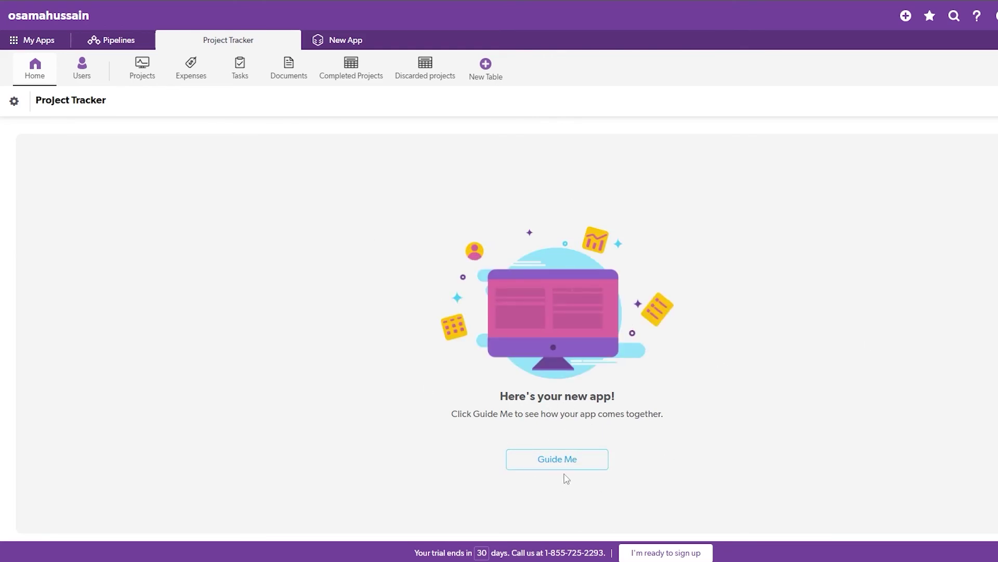
left_click(558, 459)
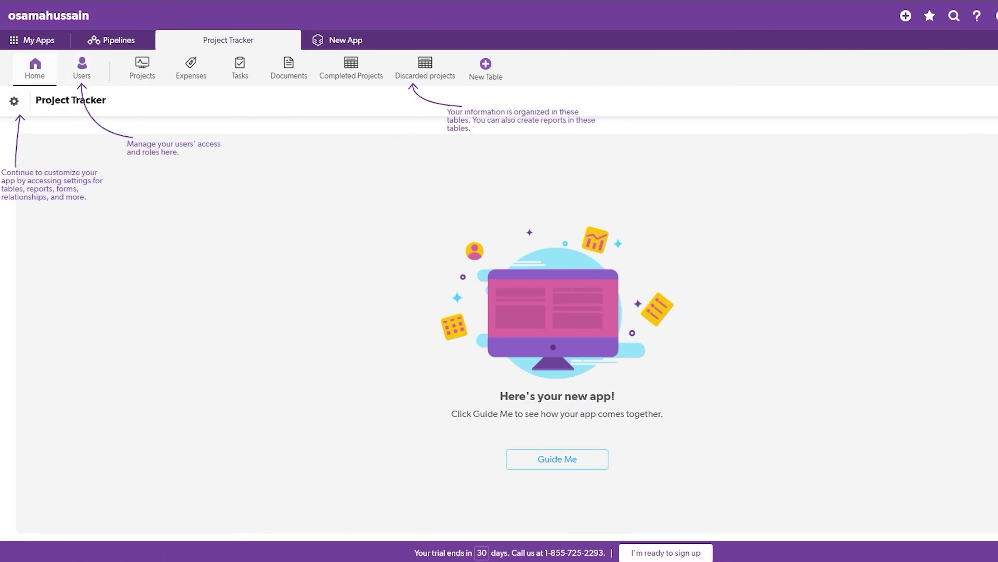
Review the Project Tracker settings overview and its list of tables, and return to the My Apps page.
left_click(14, 101)
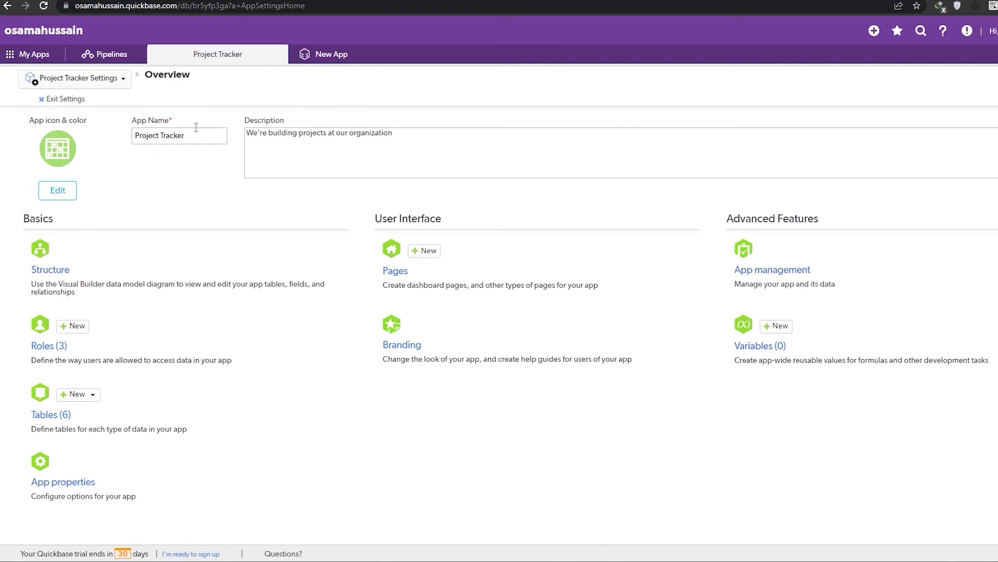
left_click(178, 172)
left_click(393, 148)
left_click(150, 163)
left_click(123, 81)
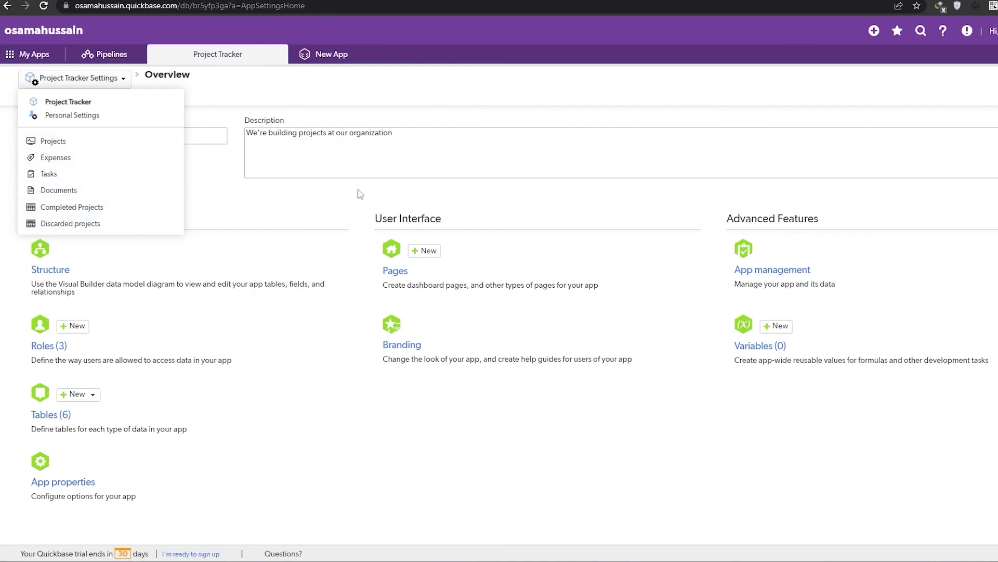
left_click(42, 54)
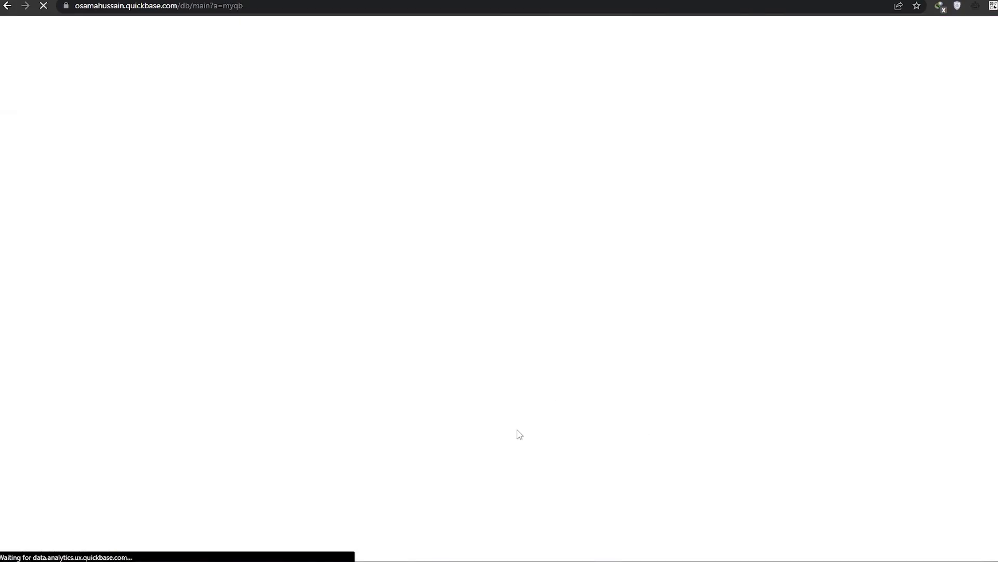